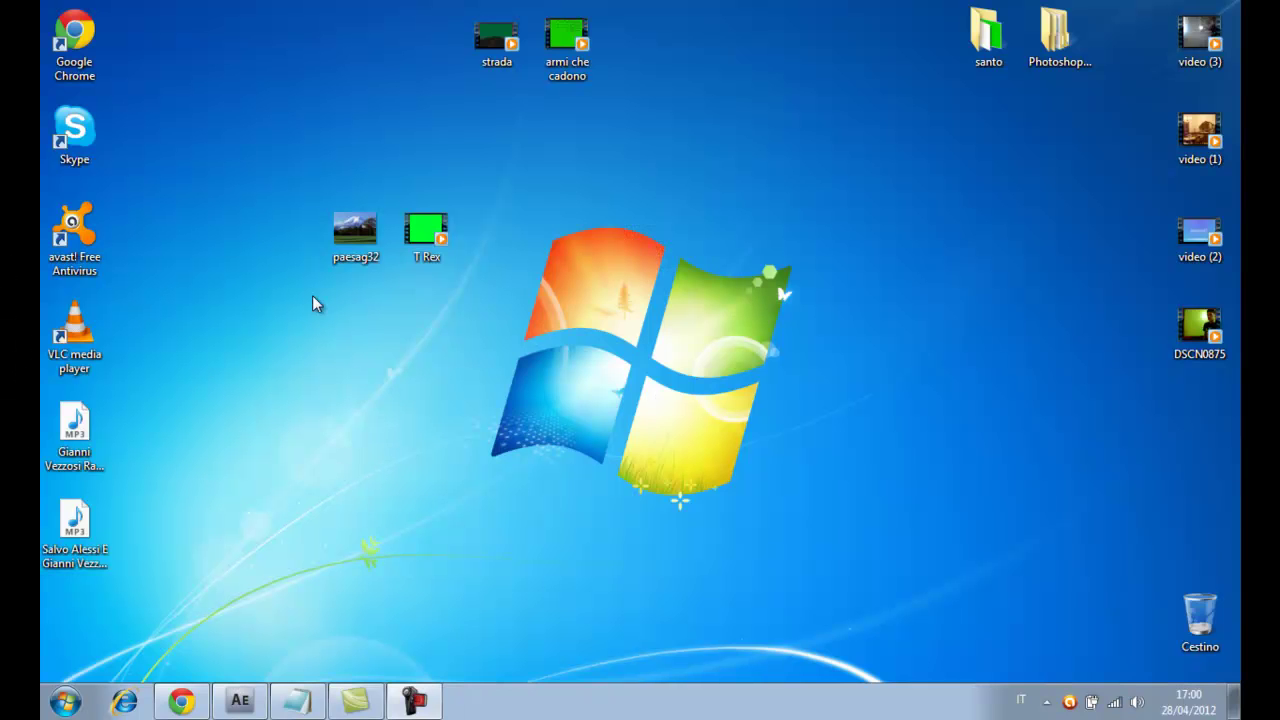
# Step: Bring up the green-screen notes and highlight the greeting and subtitle lines
pyautogui.click(306, 697)
pyautogui.moveTo(45, 60); pyautogui.dragTo(936, 60)
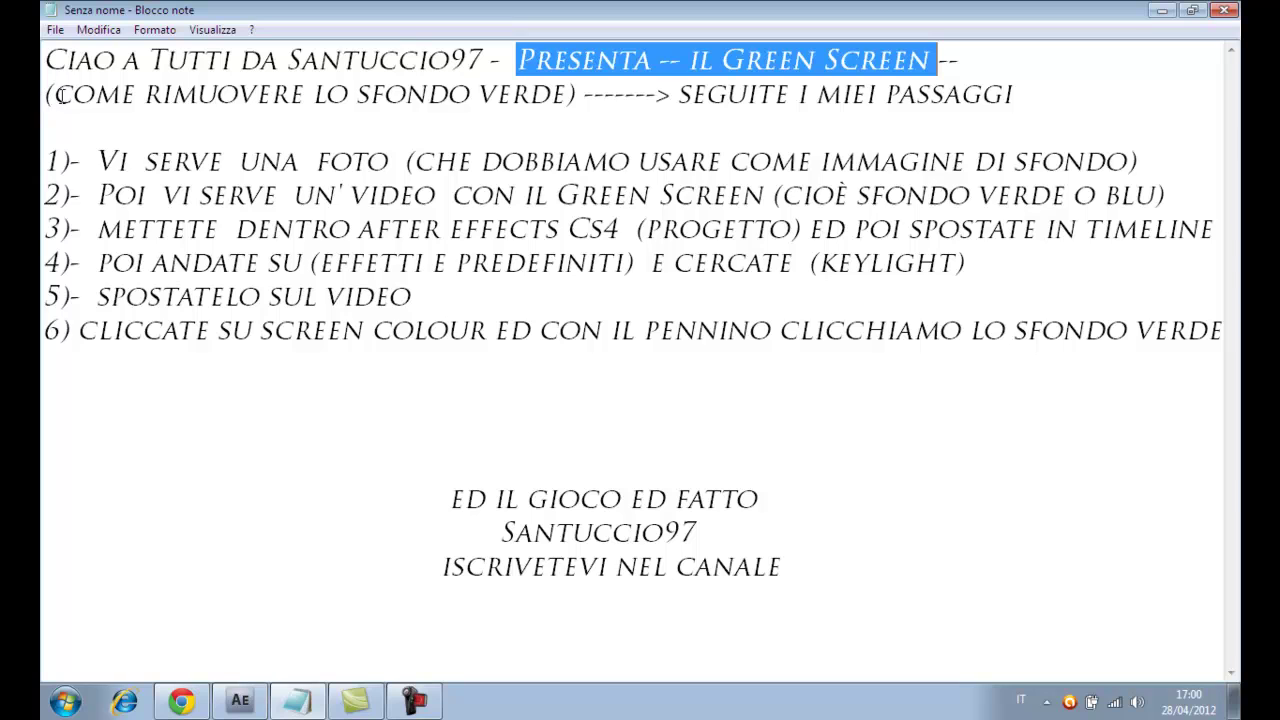
pyautogui.moveTo(46, 94); pyautogui.dragTo(576, 94)
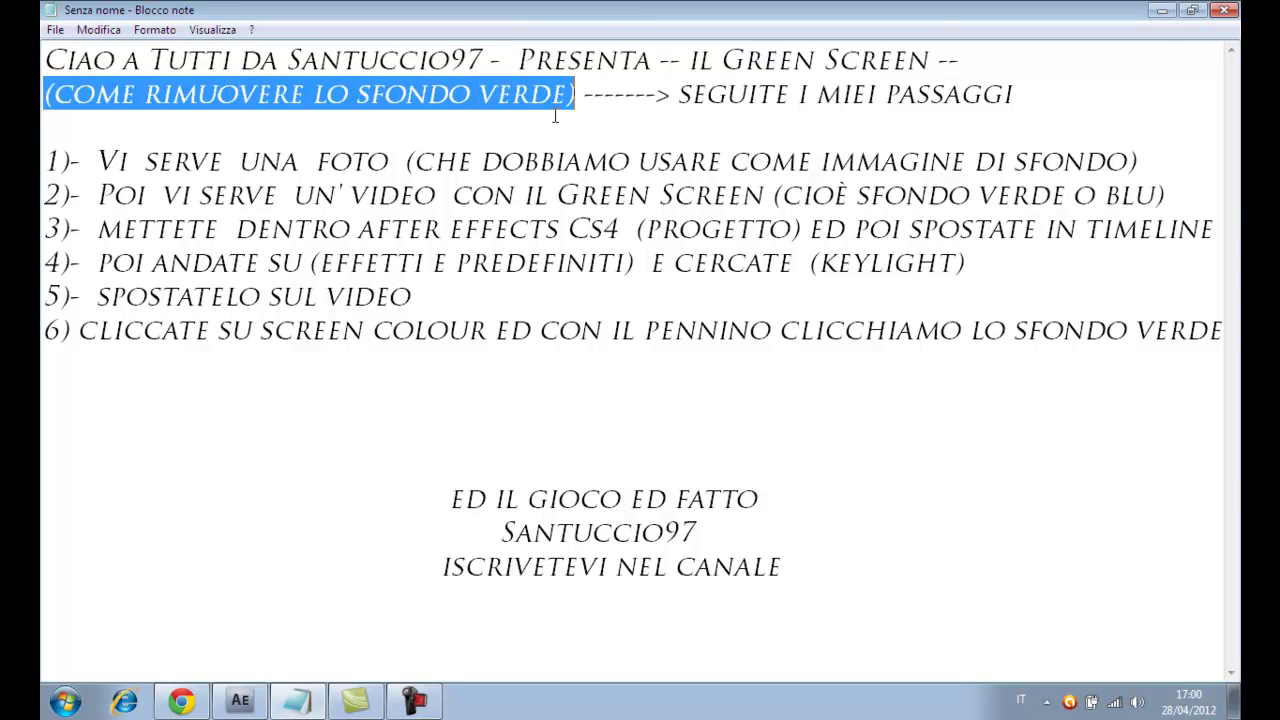
pyautogui.moveTo(686, 94); pyautogui.dragTo(1014, 94)
pyautogui.click(137, 94)
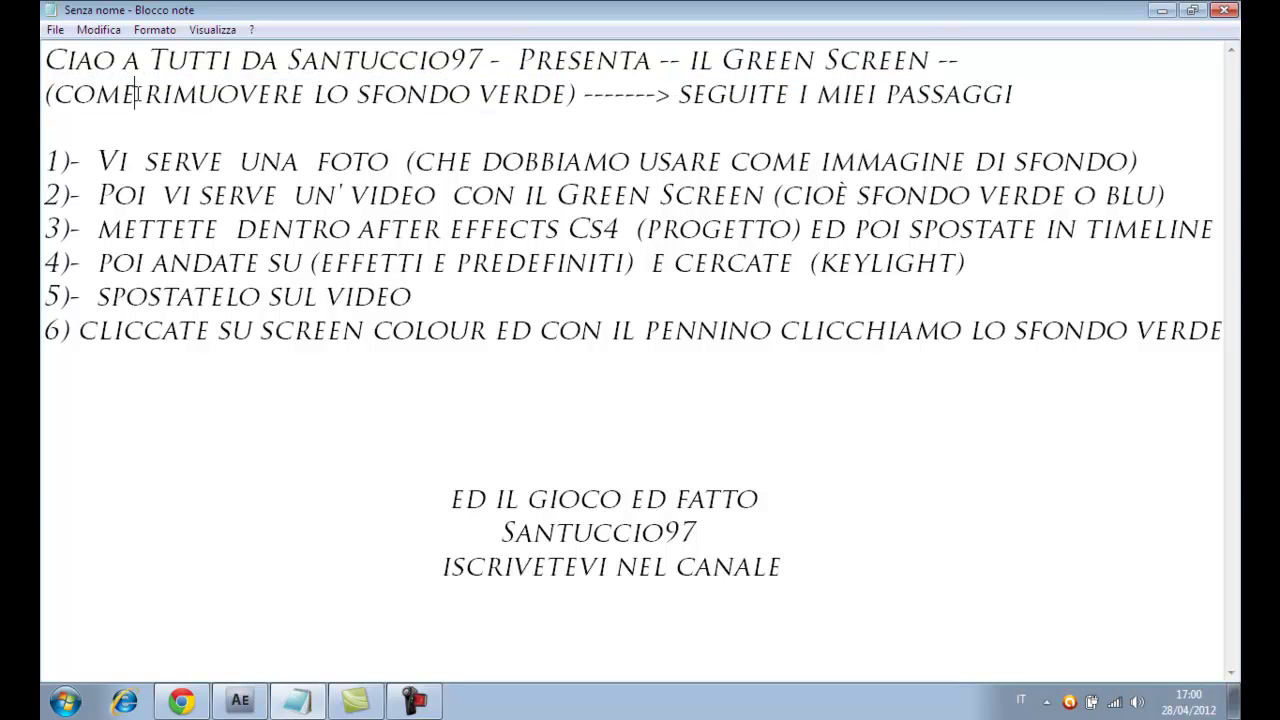
# Step: Highlight steps 1 to 3: the photo, the green-screen video, and importing into After Effects
pyautogui.moveTo(46, 160); pyautogui.dragTo(1136, 161)
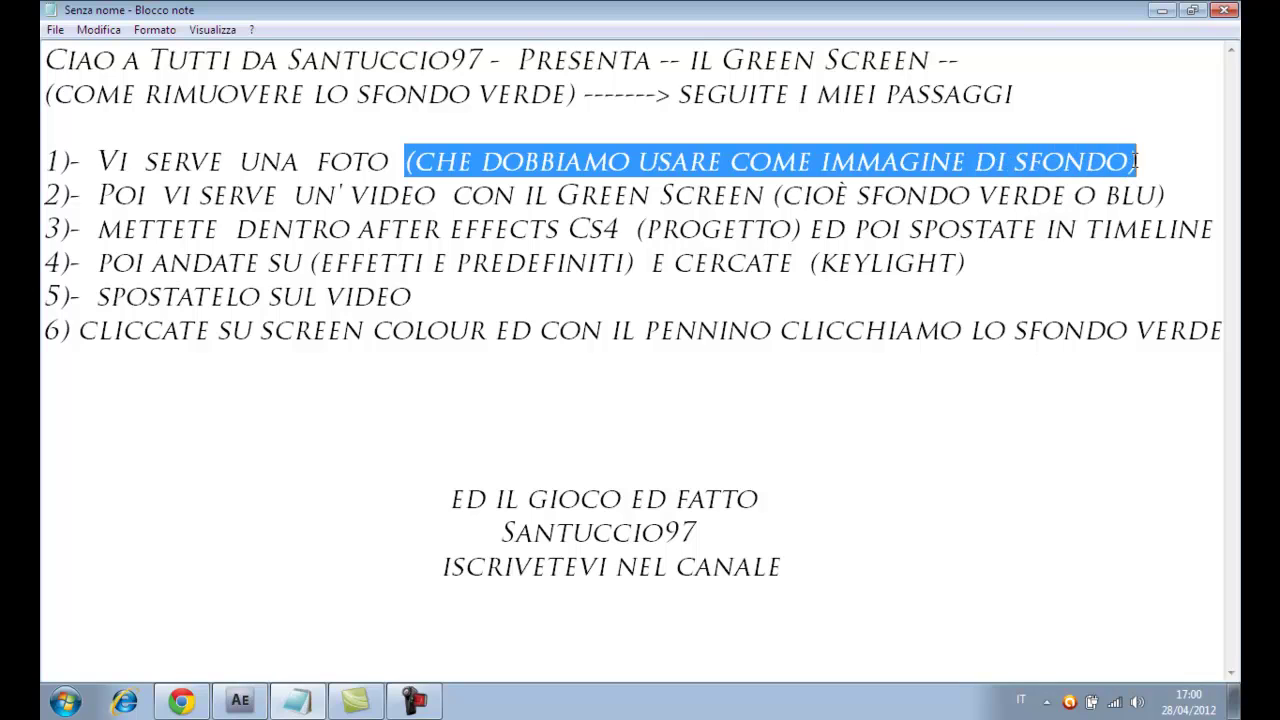
pyautogui.moveTo(44, 186); pyautogui.dragTo(1172, 195)
pyautogui.click(804, 195)
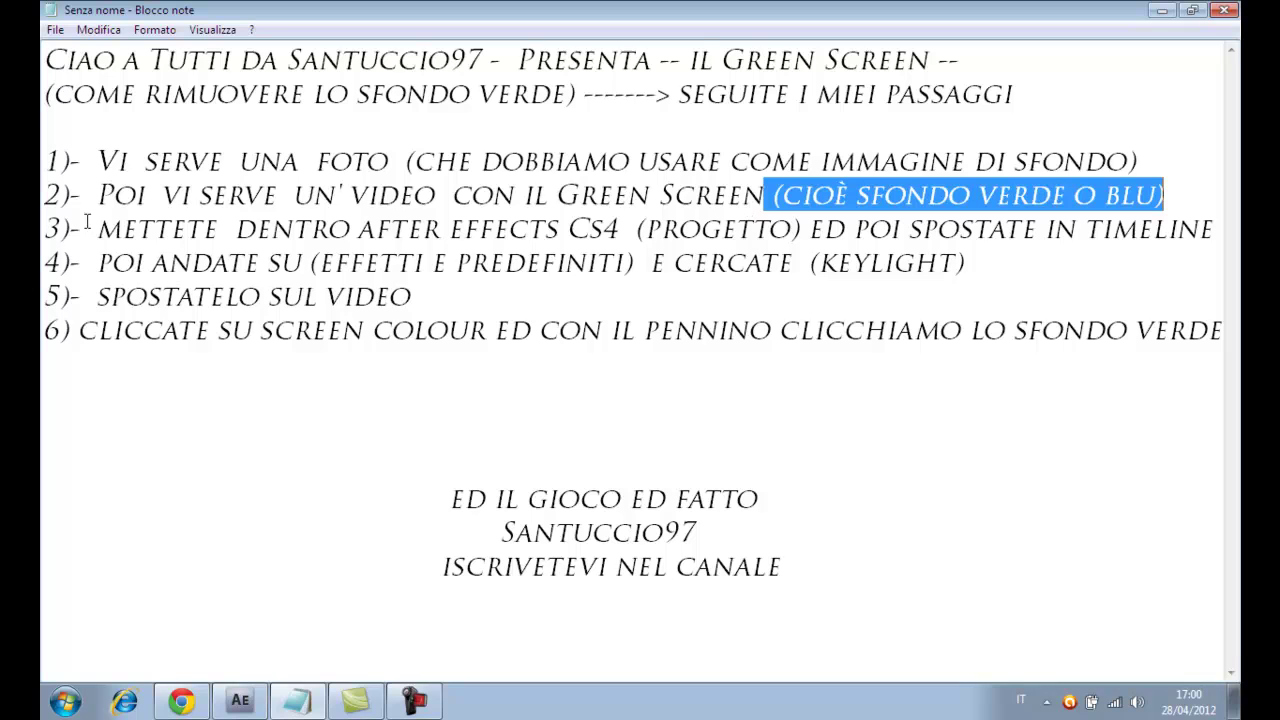
pyautogui.moveTo(44, 228)
pyautogui.mouseDown()
pyautogui.moveTo(848, 232)
pyautogui.moveTo(1208, 249)
pyautogui.moveTo(1208, 232)
pyautogui.mouseUp()
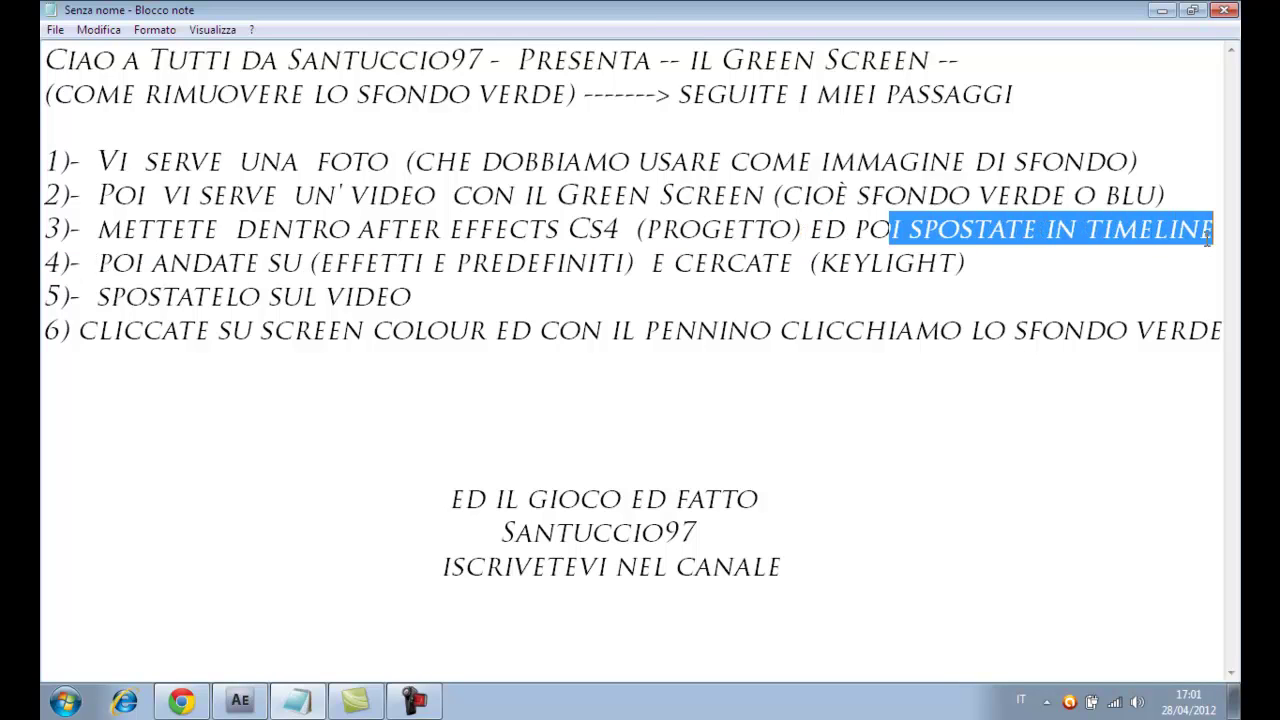
pyautogui.click(1193, 238)
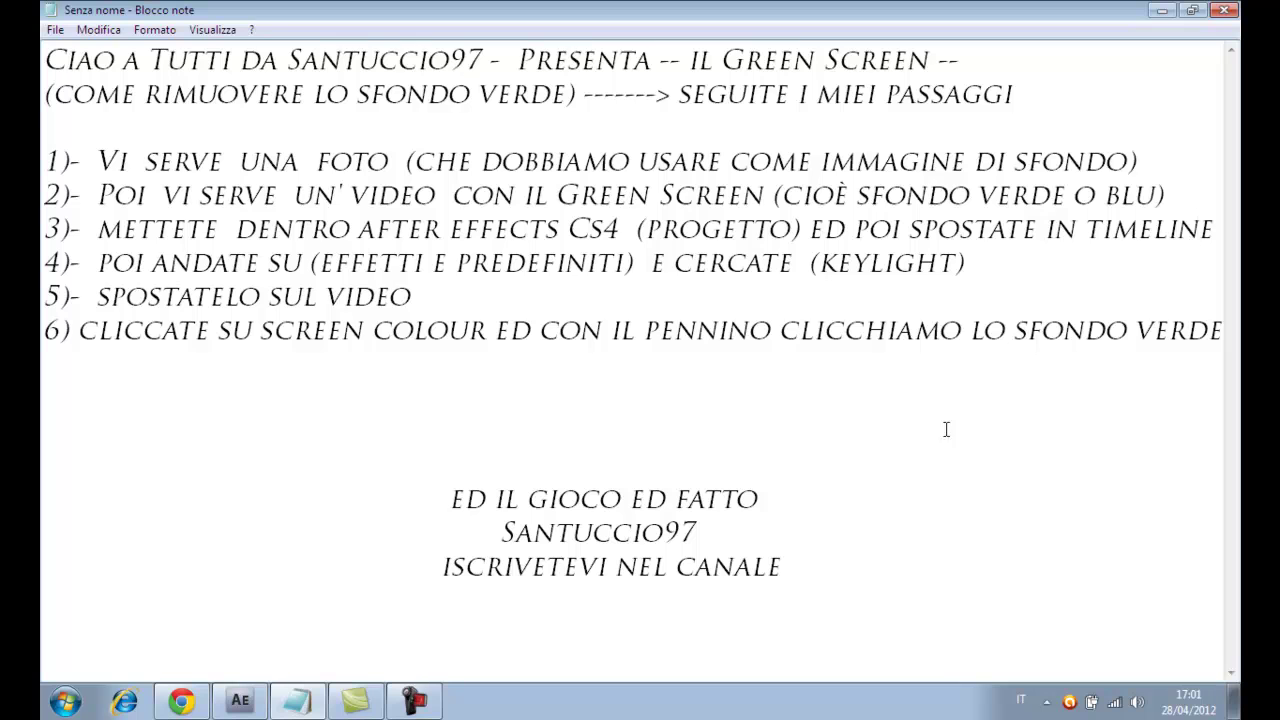
# Step: Minimize the notes and preview the T Rex green-screen video
pyautogui.click(1161, 10)
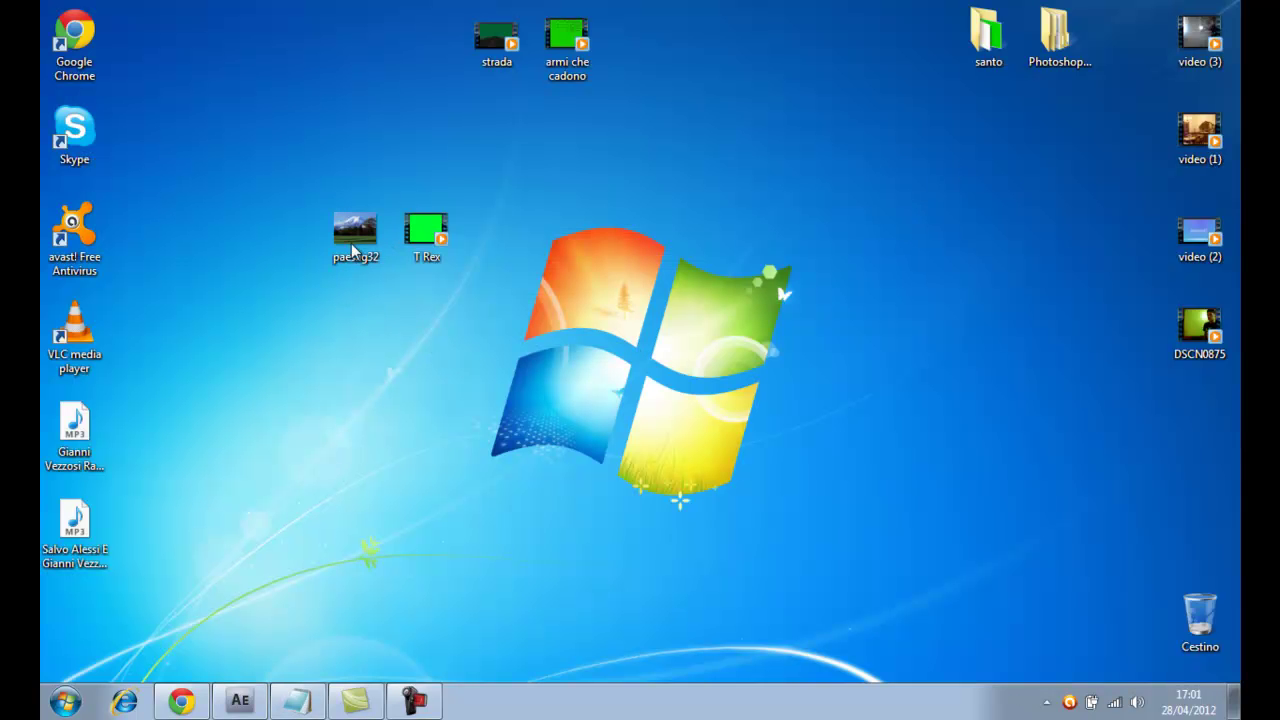
pyautogui.doubleClick(435, 250)
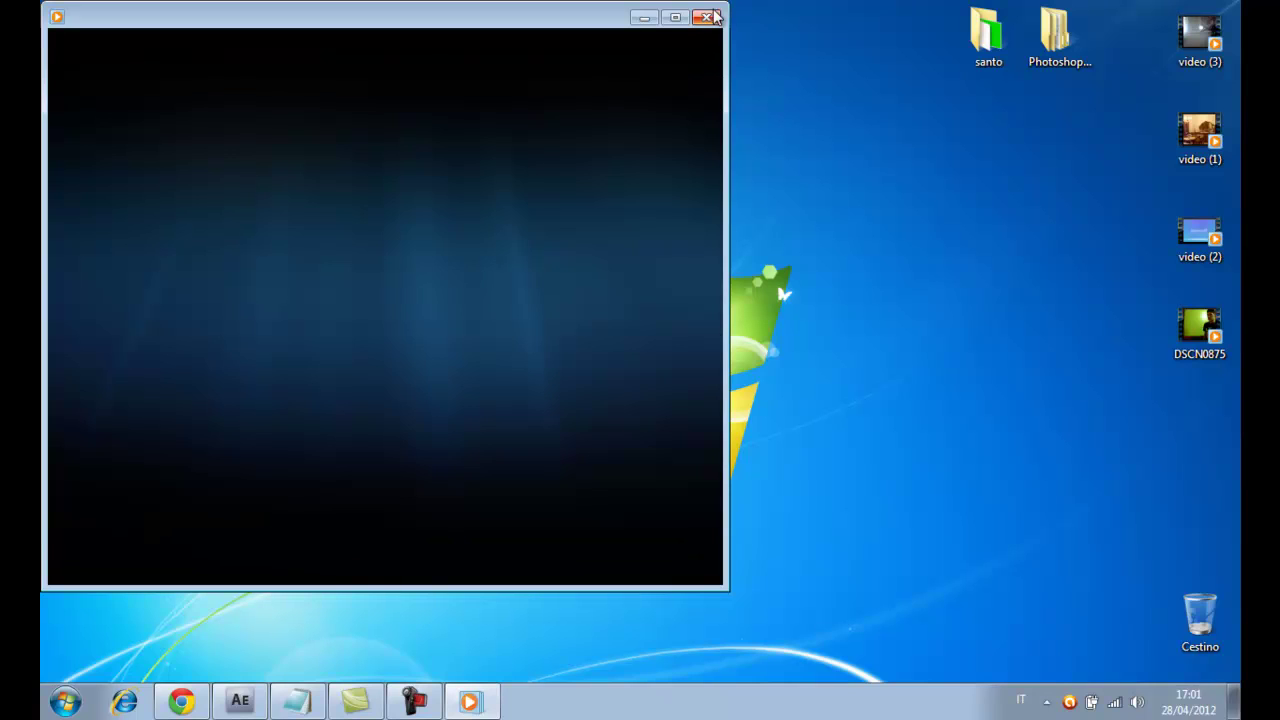
pyautogui.click(713, 16)
# Step: Preview the paesag32 landscape photo, then close it and deselect the desktop files
pyautogui.doubleClick(345, 234)
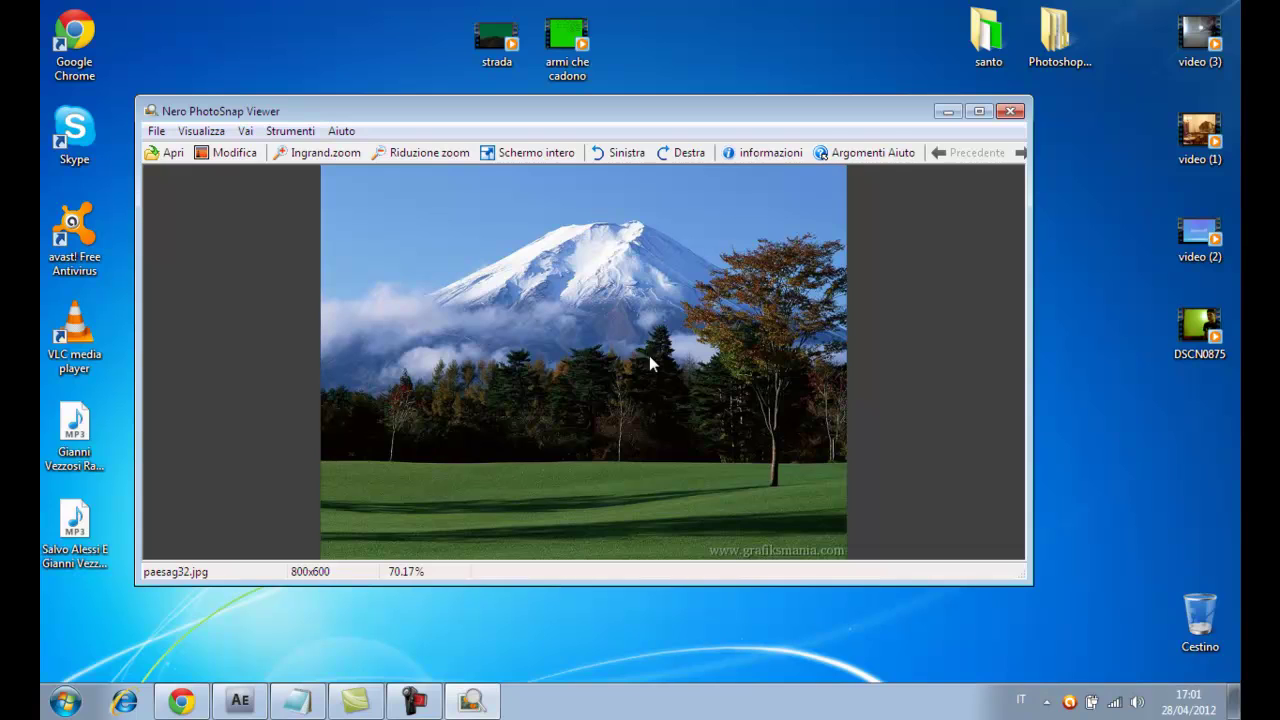
pyautogui.click(1010, 110)
pyautogui.moveTo(508, 282); pyautogui.dragTo(325, 202)
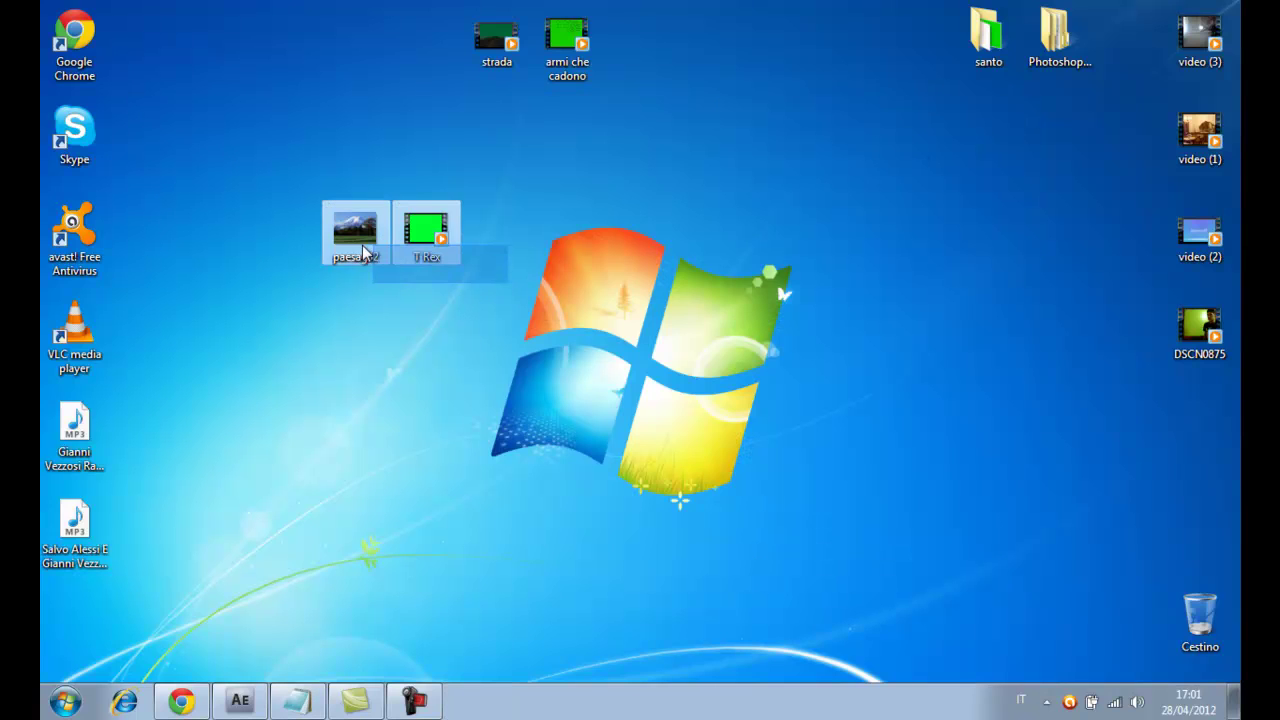
pyautogui.click(429, 296)
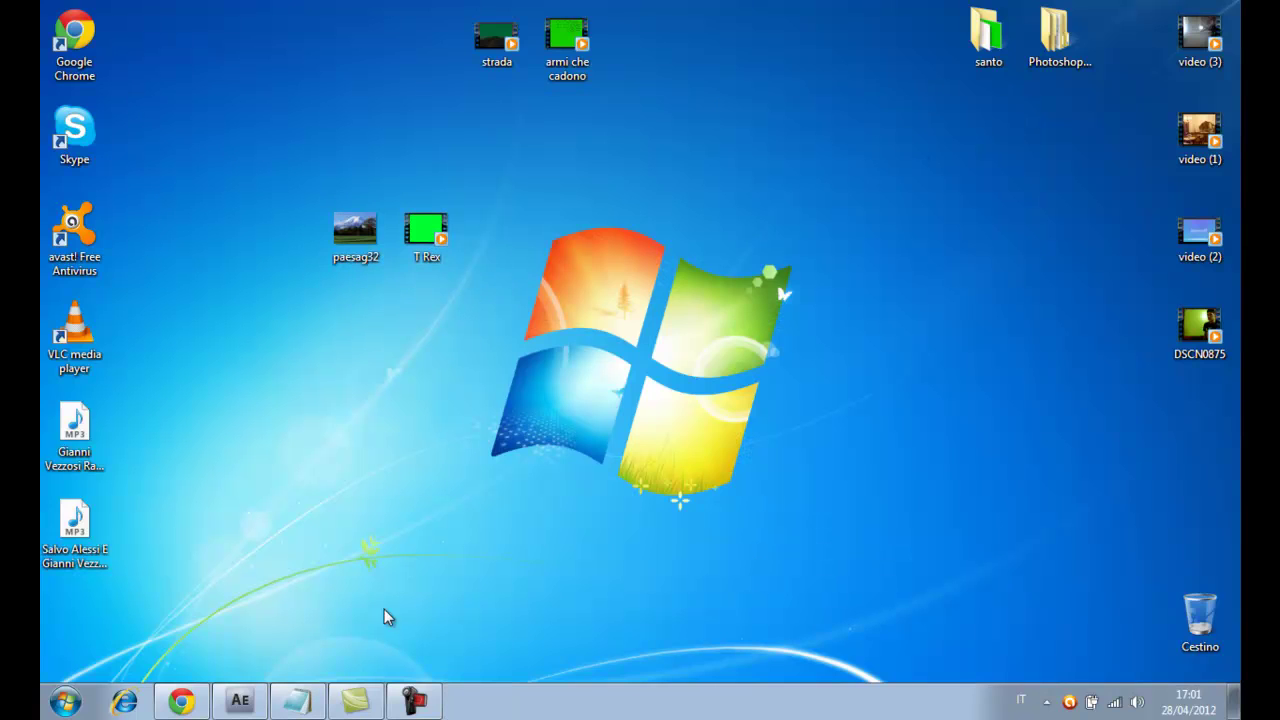
# Step: Import T Rex.avi into the After Effects project, then minimize to the desktop
pyautogui.click(240, 700)
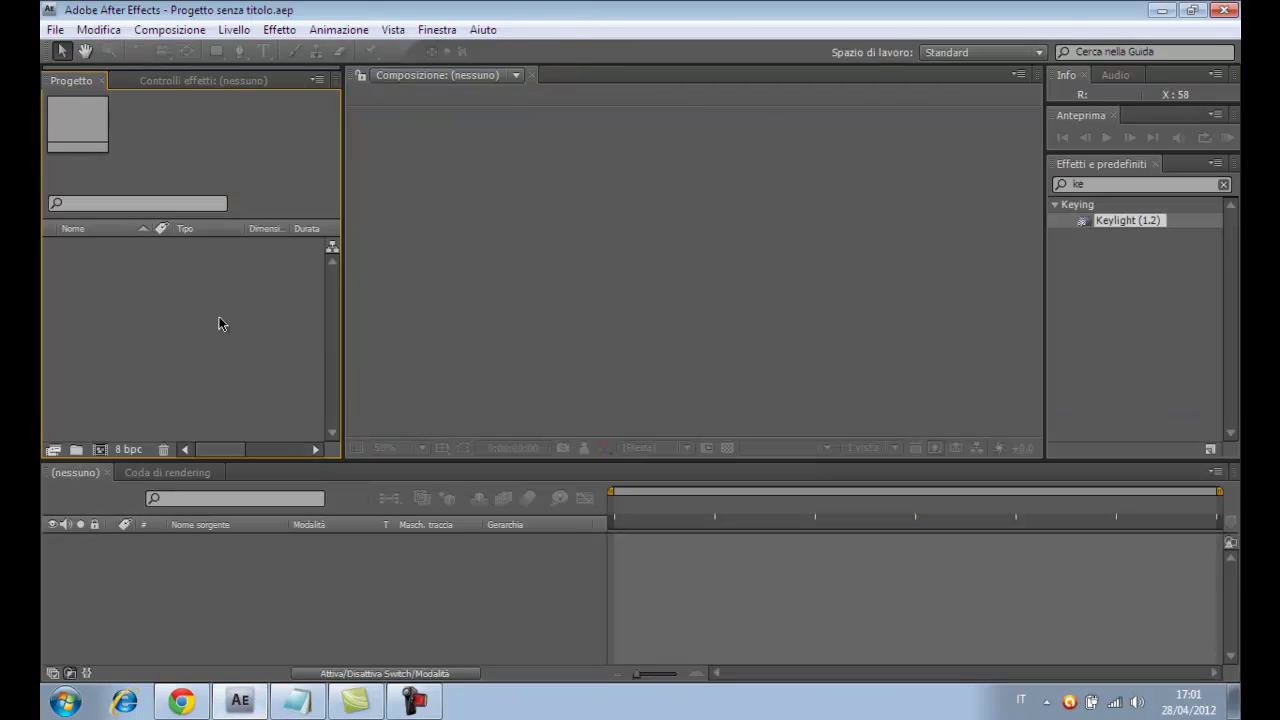
pyautogui.doubleClick(219, 318)
pyautogui.moveTo(562, 158); pyautogui.dragTo(560, 310)
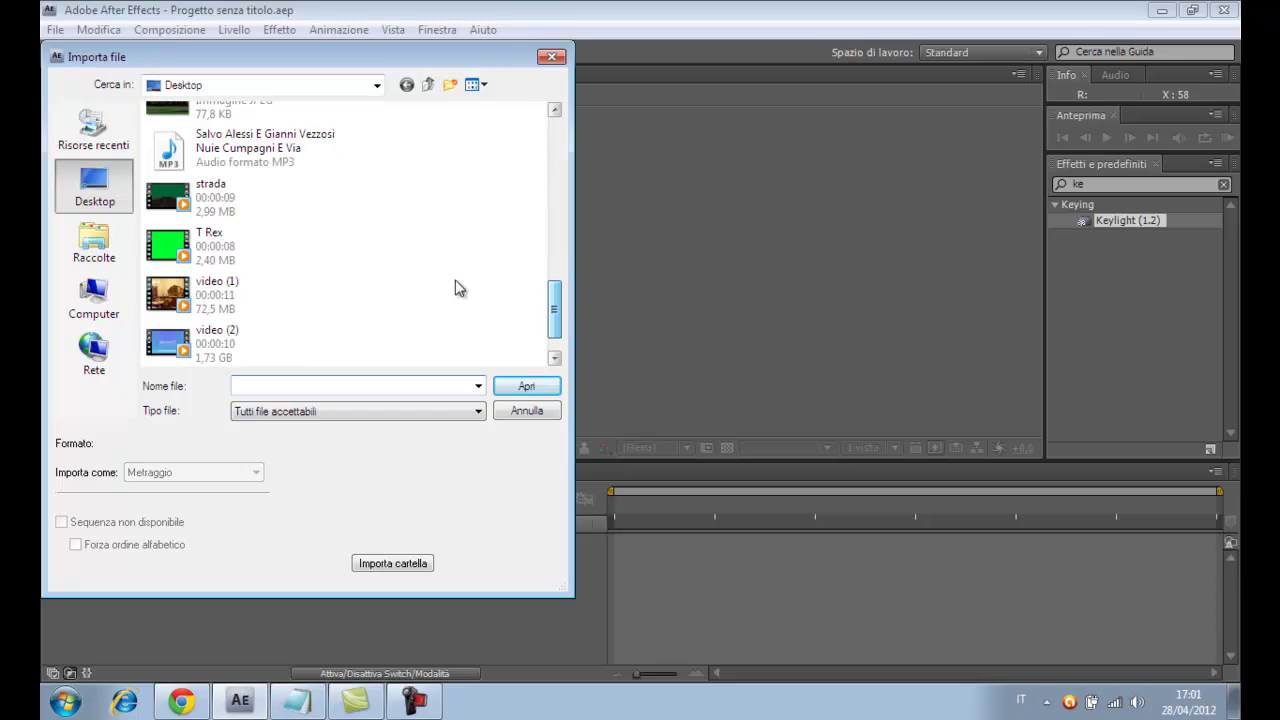
pyautogui.click(238, 257)
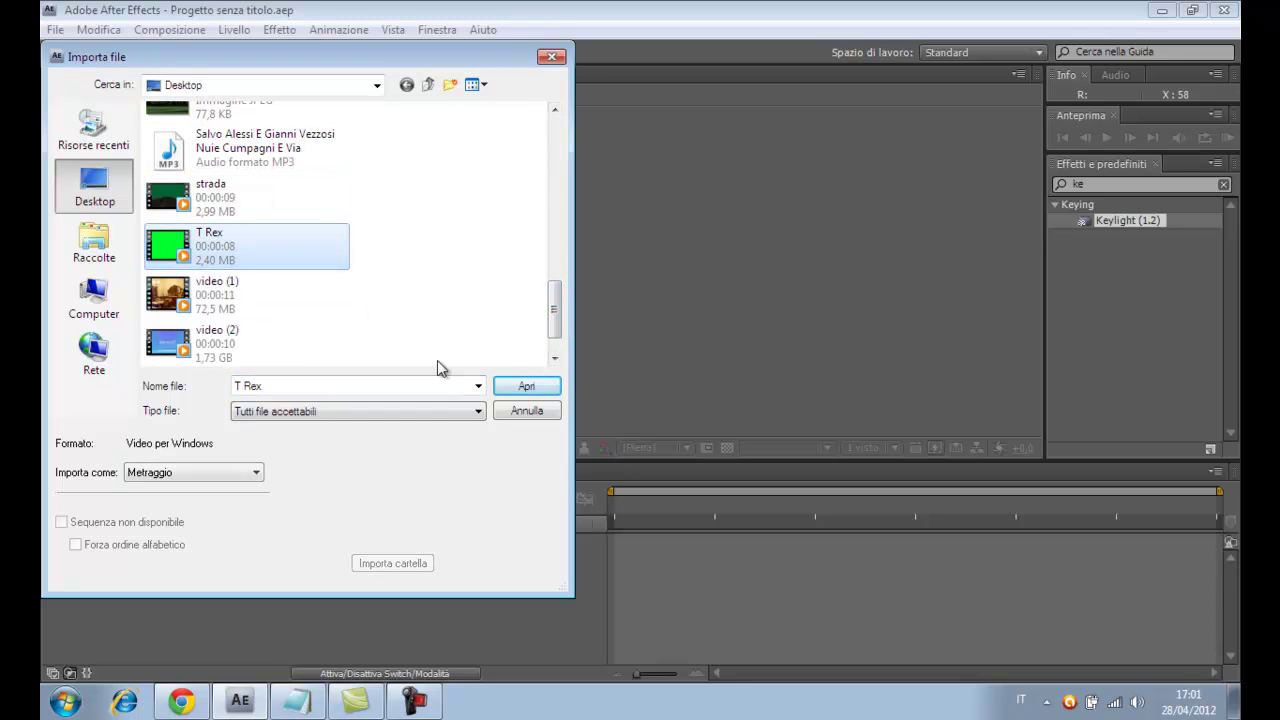
pyautogui.click(524, 387)
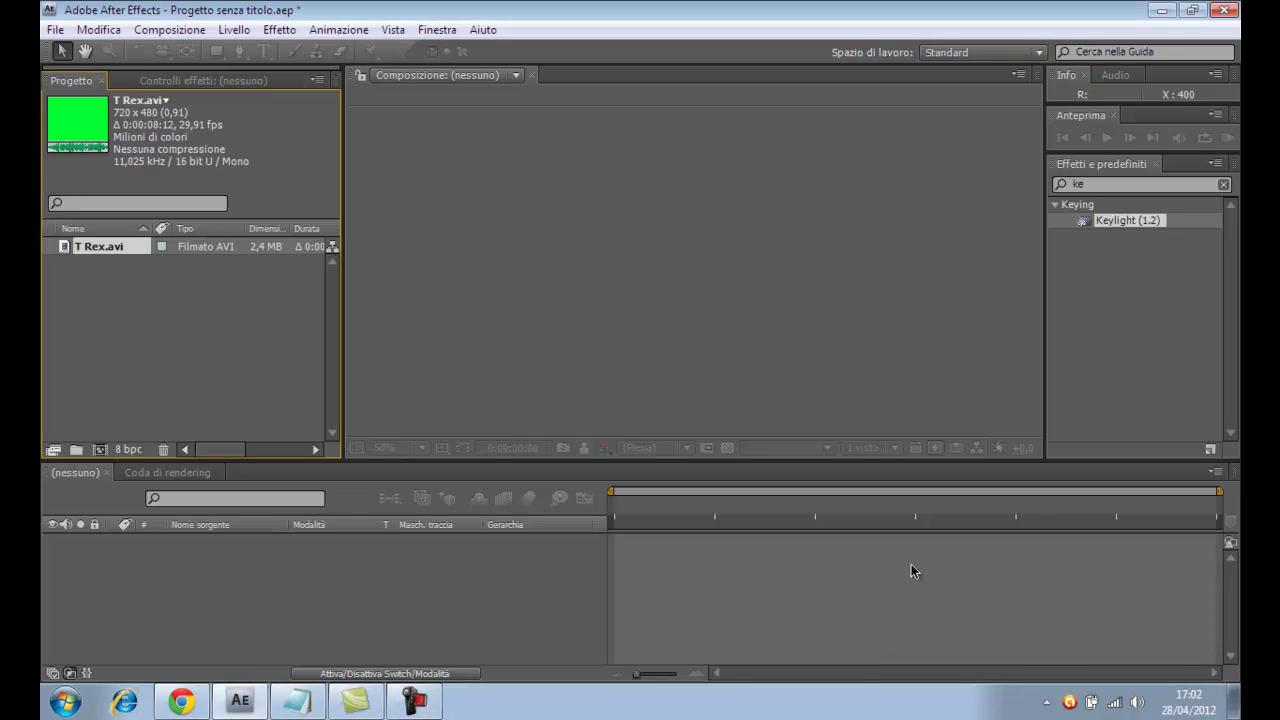
pyautogui.click(176, 308)
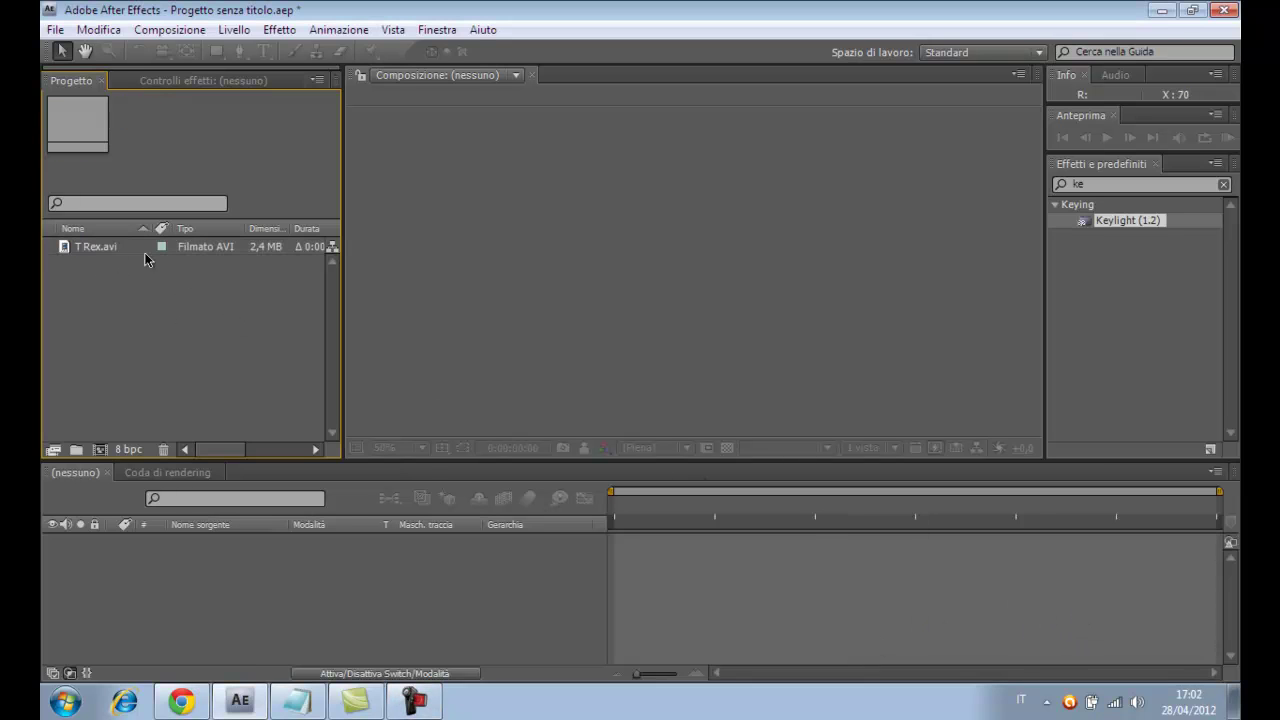
pyautogui.click(107, 251)
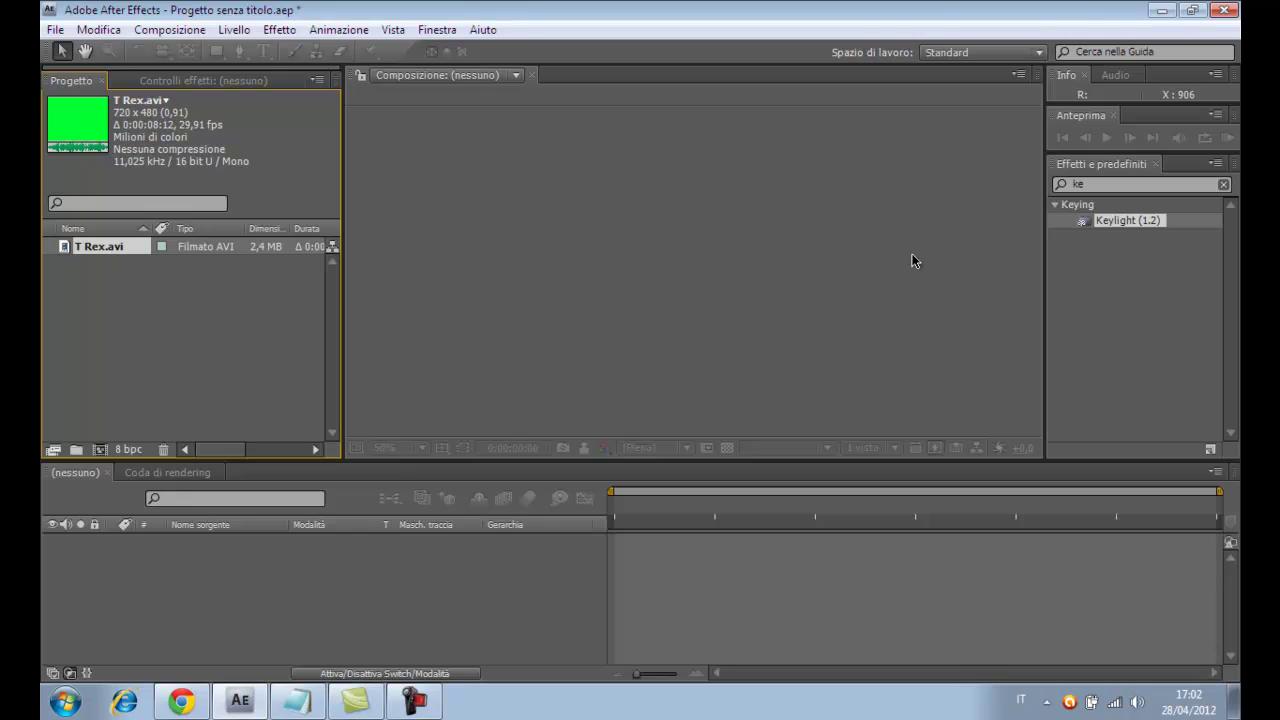
pyautogui.press('super+d')
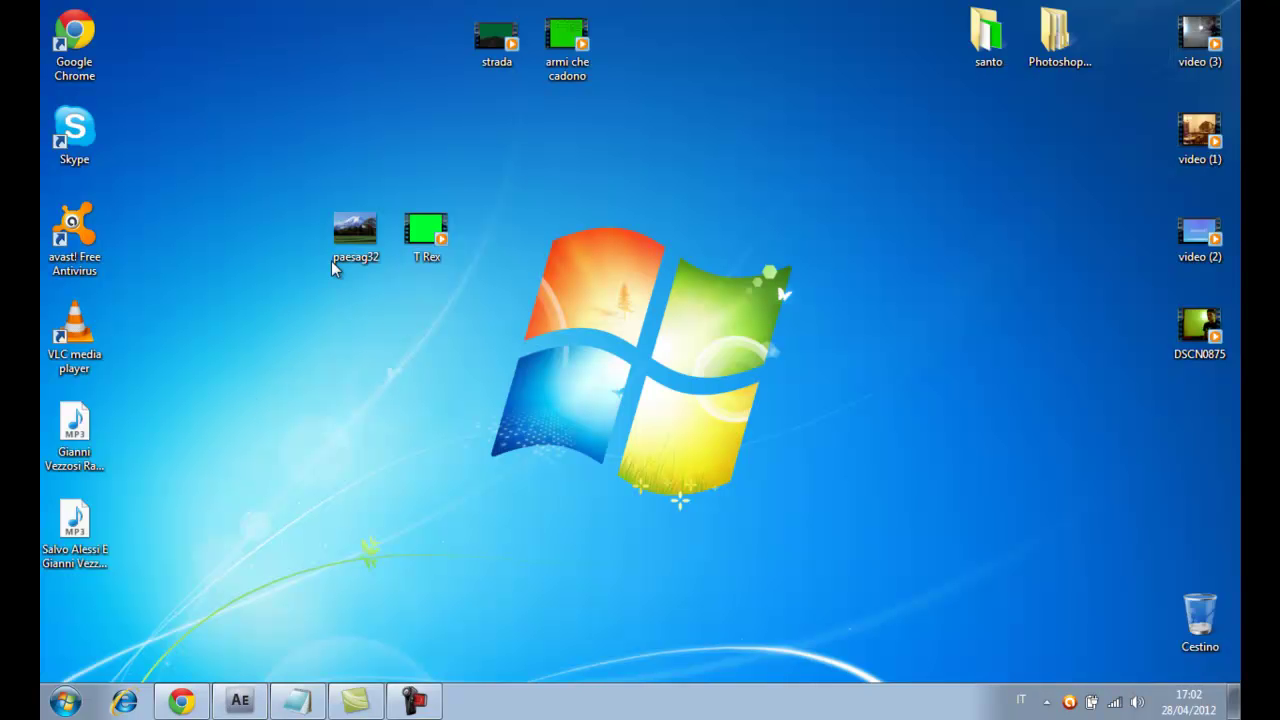
# Step: Drag paesag32.jpg from the desktop into the After Effects Project panel
pyautogui.click(331, 261)
pyautogui.moveTo(276, 670); pyautogui.dragTo(225, 403)
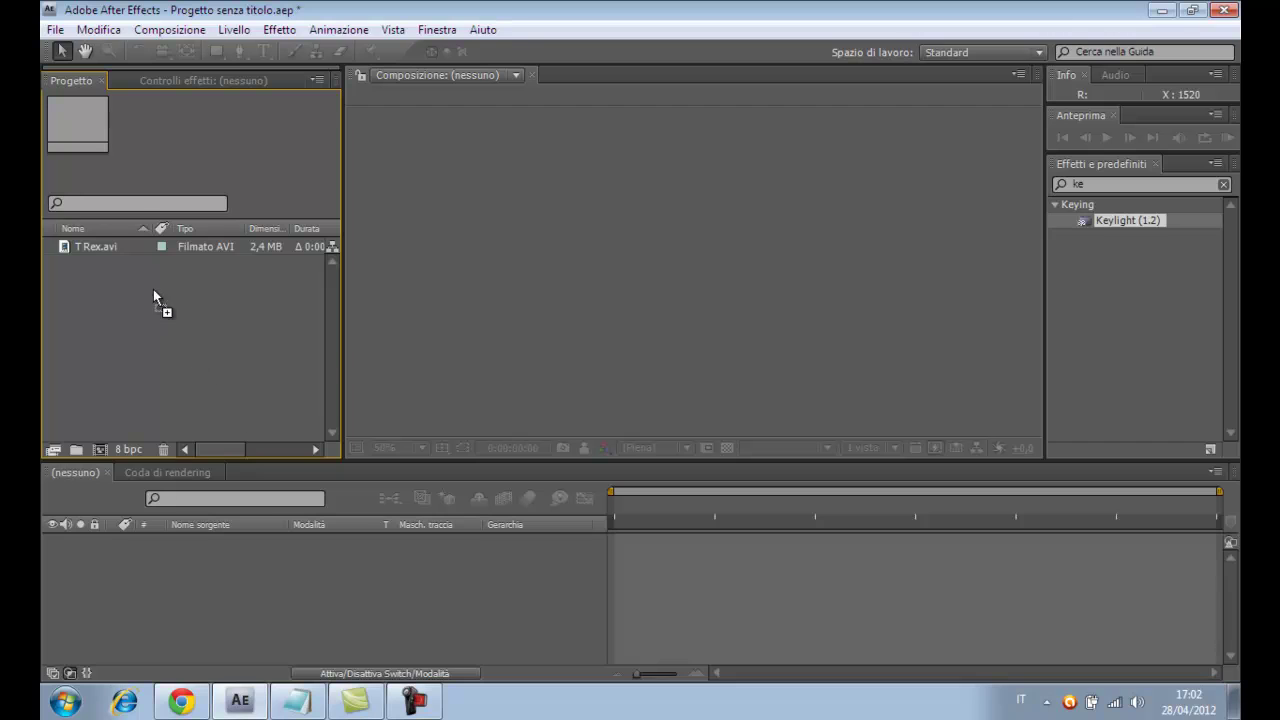
pyautogui.moveTo(153, 289); pyautogui.dragTo(151, 286)
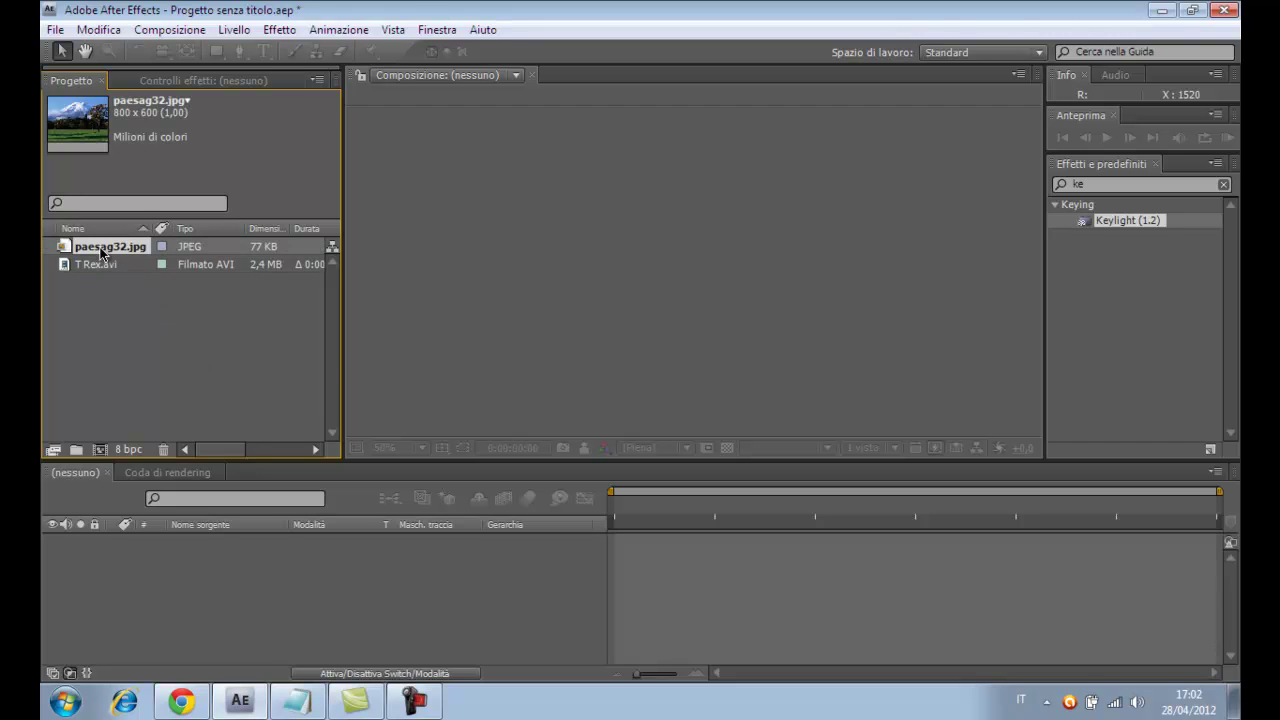
pyautogui.click(111, 269)
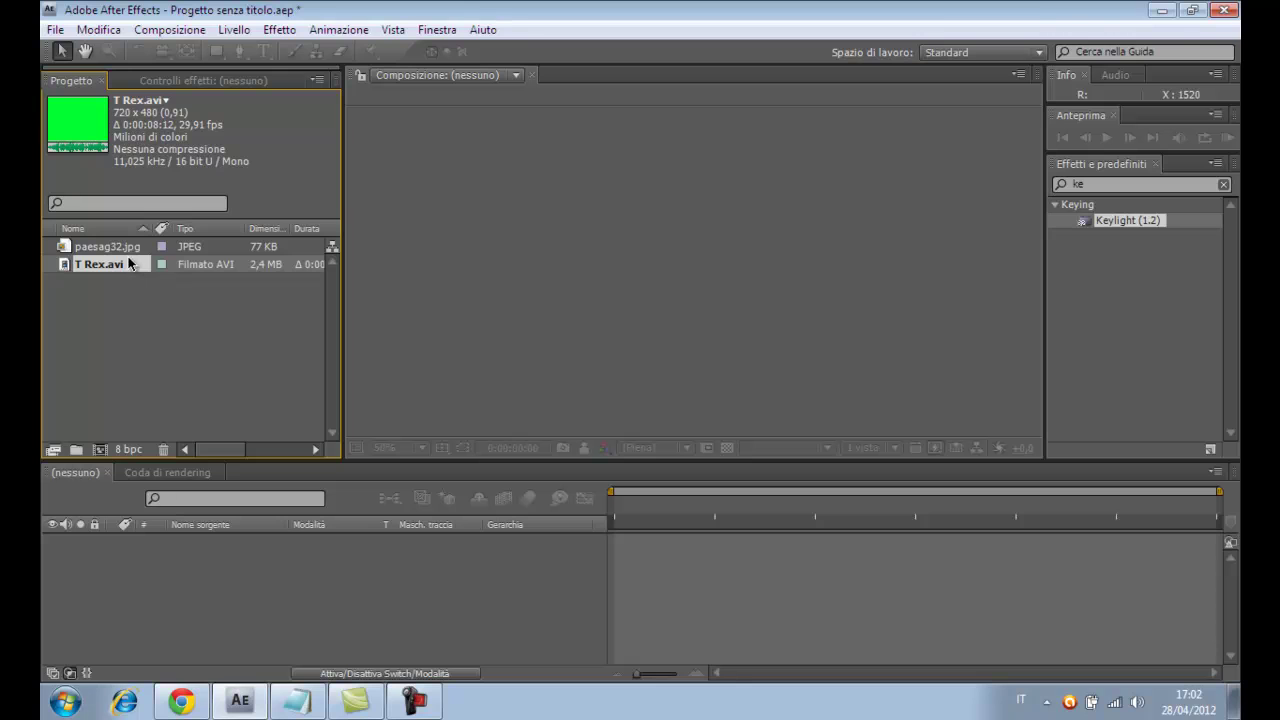
pyautogui.moveTo(110, 247); pyautogui.dragTo(135, 270)
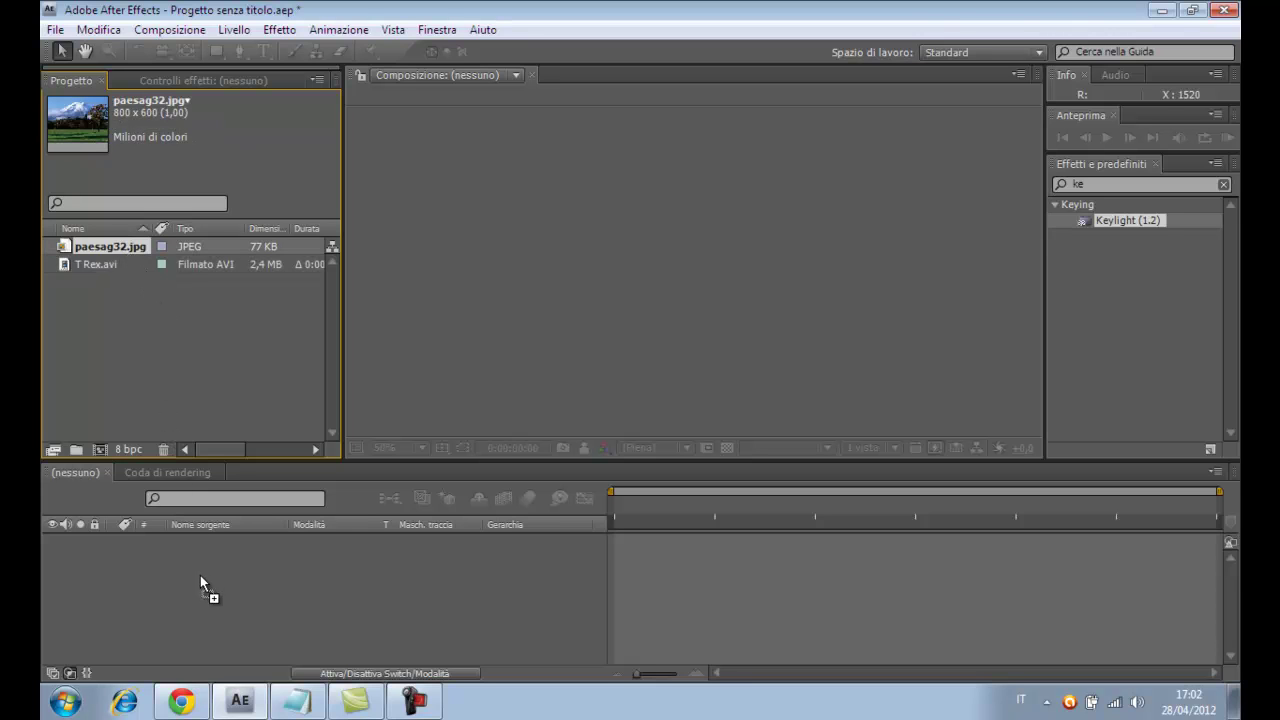
# Step: Create the paesag32 composition, nudge the photo upward, and stack T Rex.avi above it
pyautogui.moveTo(200, 577); pyautogui.dragTo(200, 576)
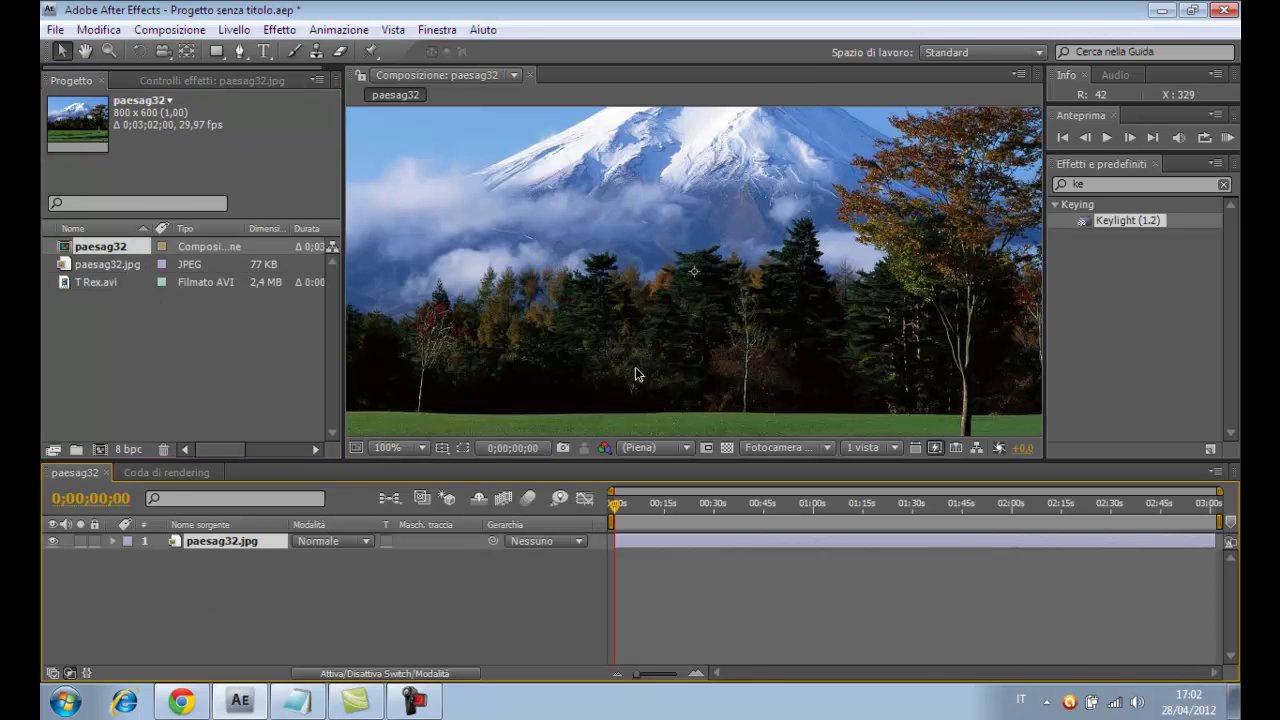
pyautogui.moveTo(697, 325); pyautogui.dragTo(703, 303)
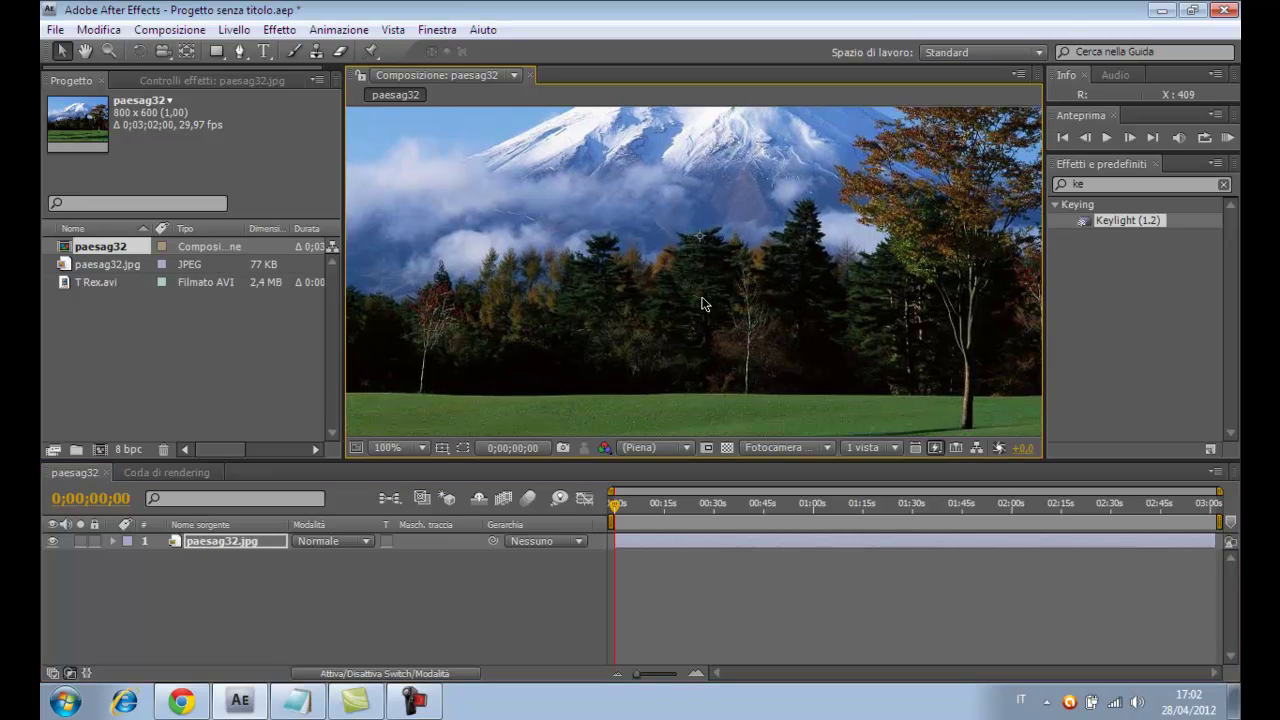
pyautogui.hotkey('shift', 'Up')
pyautogui.hotkey('shift', 'Up')
pyautogui.hotkey('shift', 'Up')
pyautogui.hotkey('shift', 'Up')
pyautogui.hotkey('shift', 'Up')
pyautogui.hotkey('shift', 'Up')
pyautogui.hotkey('shift', 'Up')
pyautogui.hotkey('shift', 'Up')
pyautogui.hotkey('shift', 'Up')
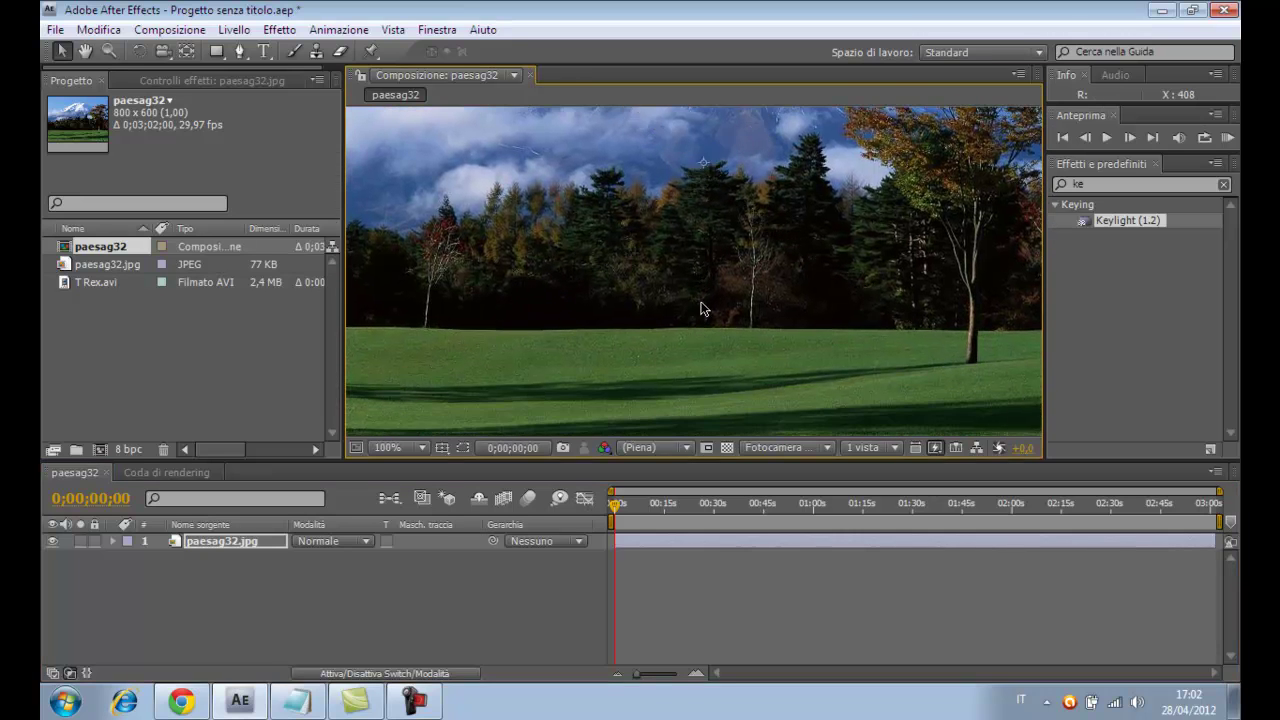
pyautogui.hotkey('shift', 'Up')
pyautogui.hotkey('shift', 'Up')
pyautogui.hotkey('shift', 'Up')
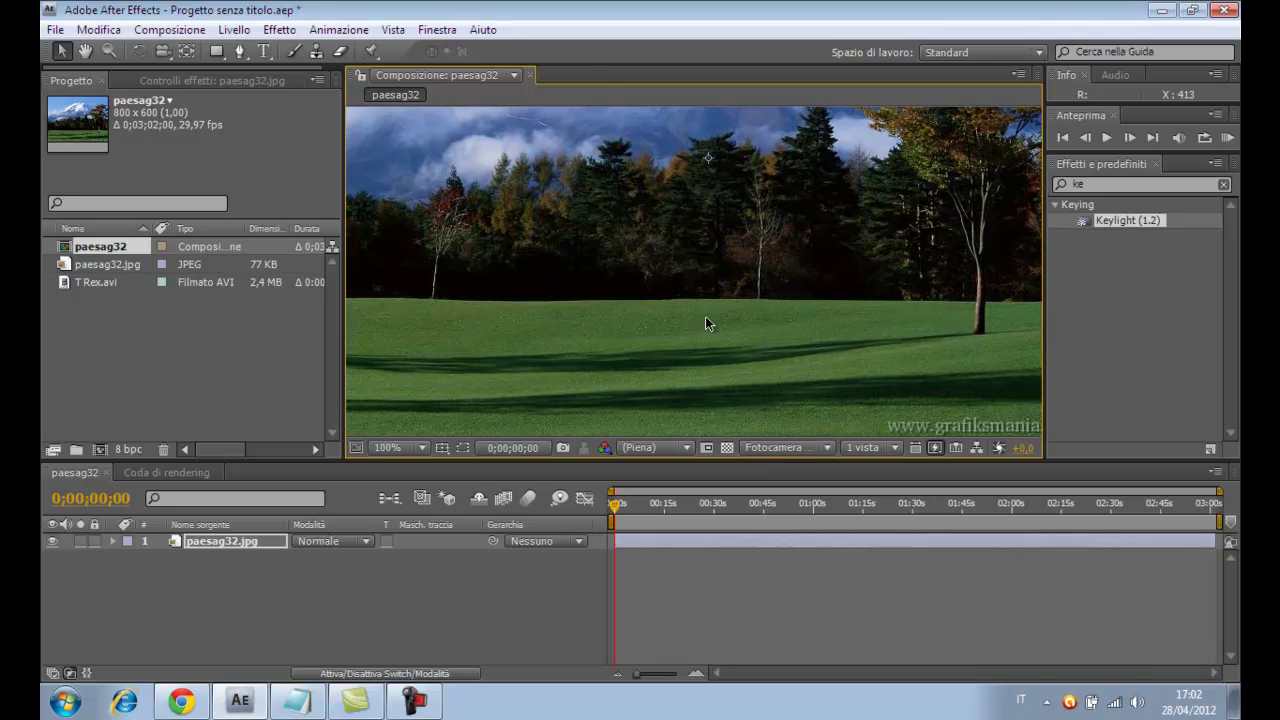
pyautogui.hotkey('shift', 'Up')
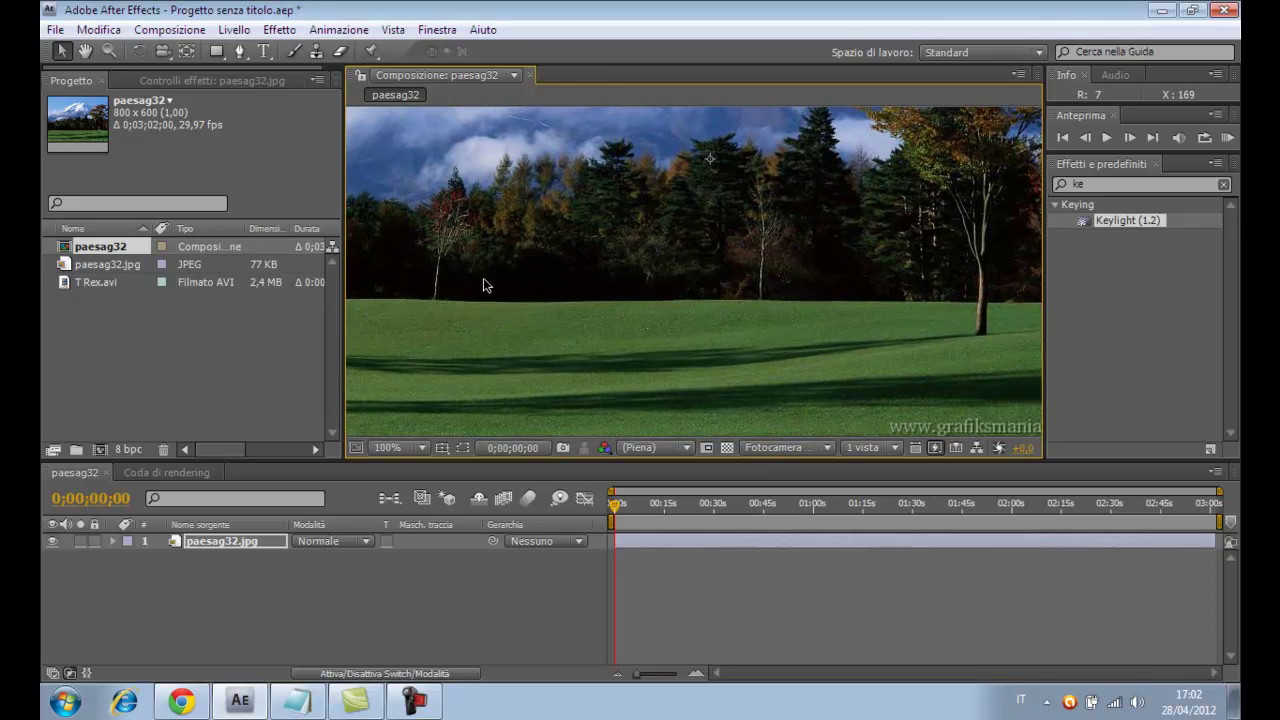
pyautogui.moveTo(109, 282); pyautogui.dragTo(118, 297)
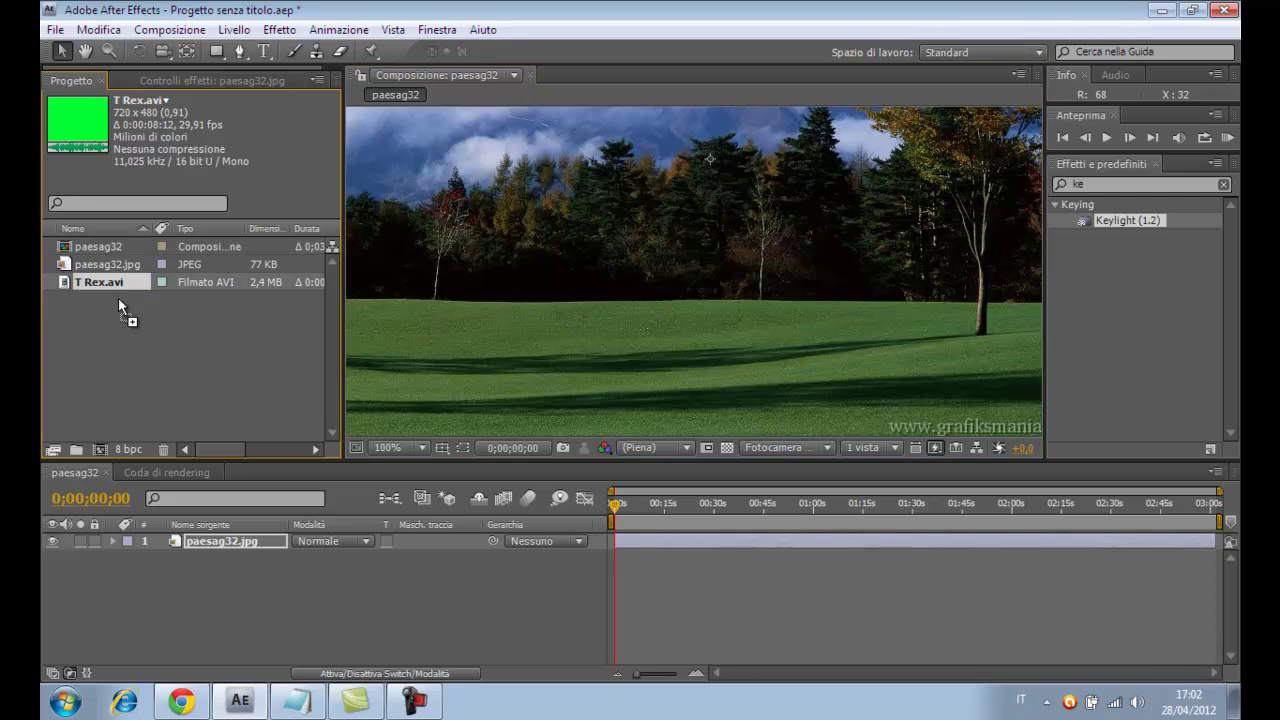
pyautogui.moveTo(201, 532); pyautogui.dragTo(204, 541)
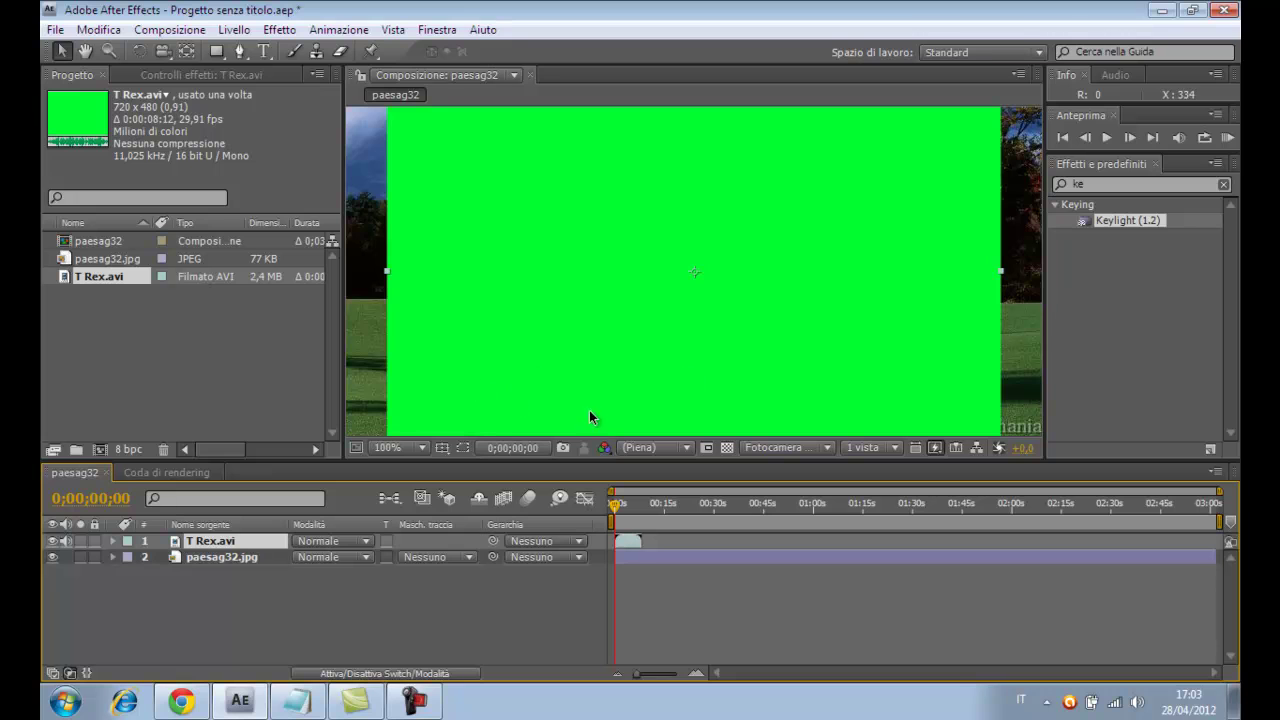
# Step: Paste the tutorial steps into the notes, highlight step 4's 'POI ANDATE SU', then minimize
pyautogui.click(300, 708)
pyautogui.hotkey('ctrl', 'v')
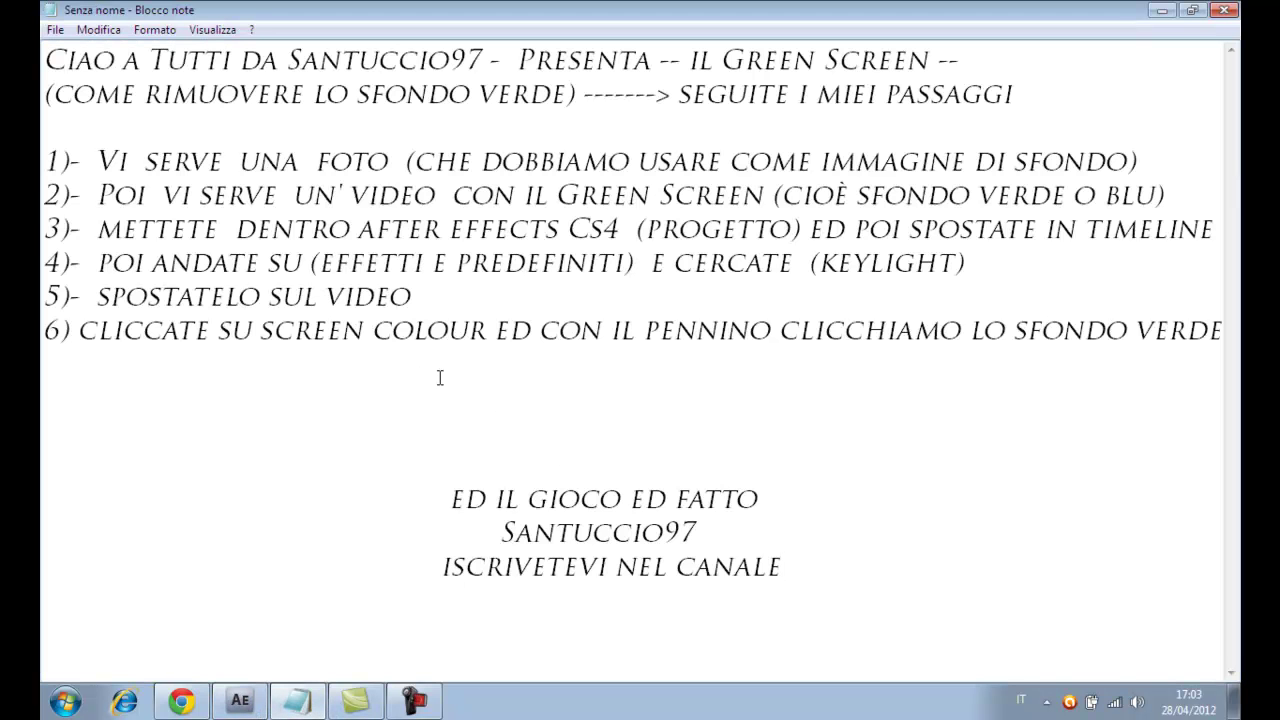
pyautogui.moveTo(104, 262); pyautogui.dragTo(962, 262)
pyautogui.click(983, 260)
pyautogui.click(1161, 10)
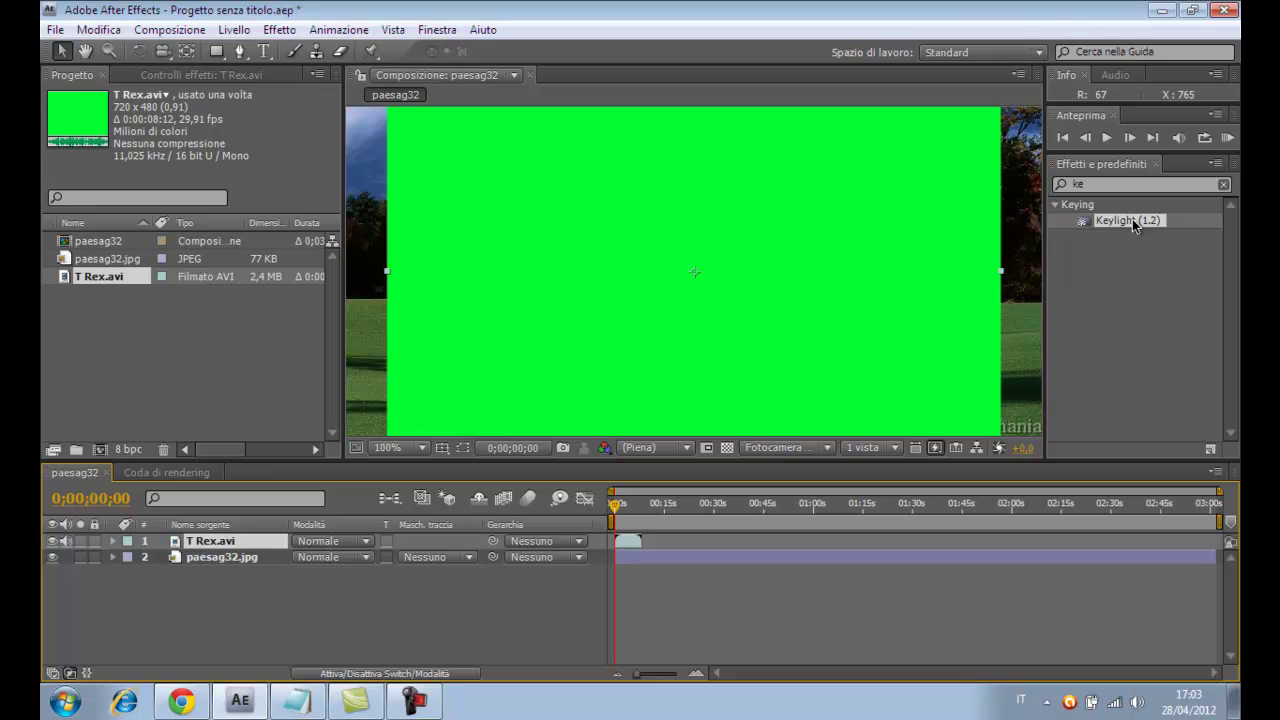
# Step: Apply Keylight (1.2) from Effects & Presets to the T Rex.avi layer
pyautogui.click(1115, 168)
pyautogui.click(1080, 184)
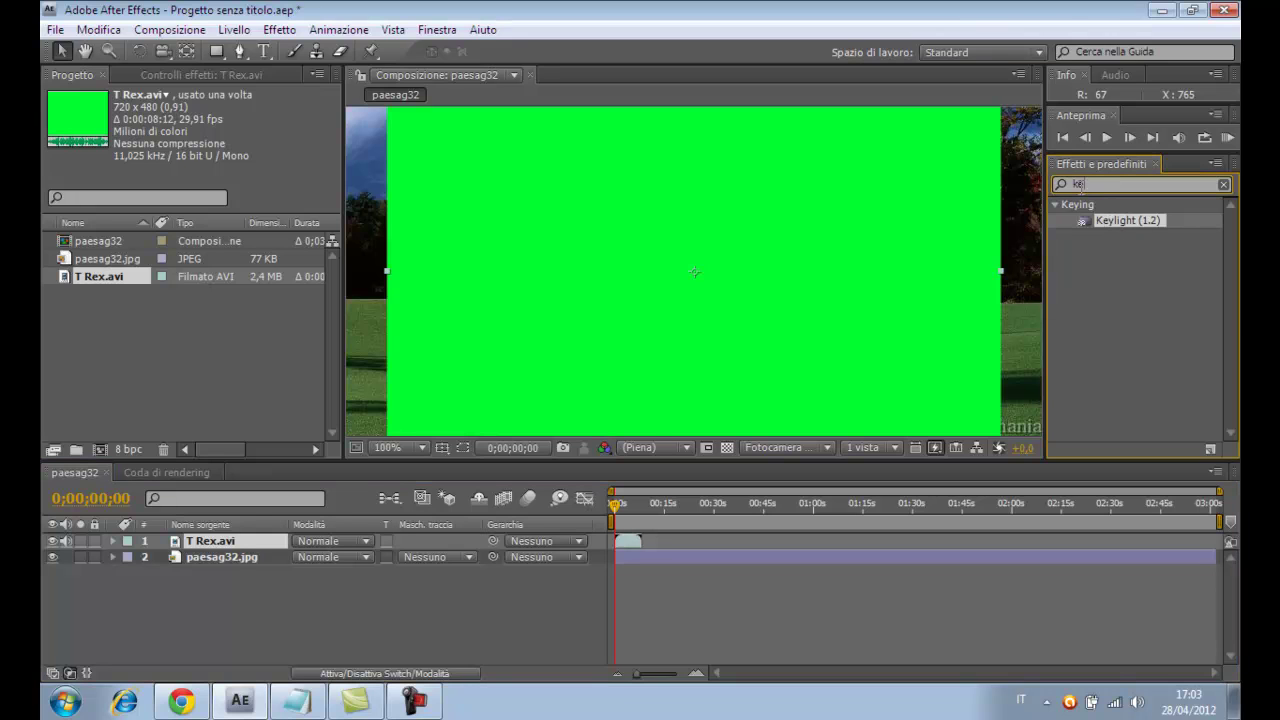
pyautogui.moveTo(1124, 222)
pyautogui.mouseDown()
pyautogui.moveTo(824, 240)
pyautogui.moveTo(692, 268)
pyautogui.mouseUp()
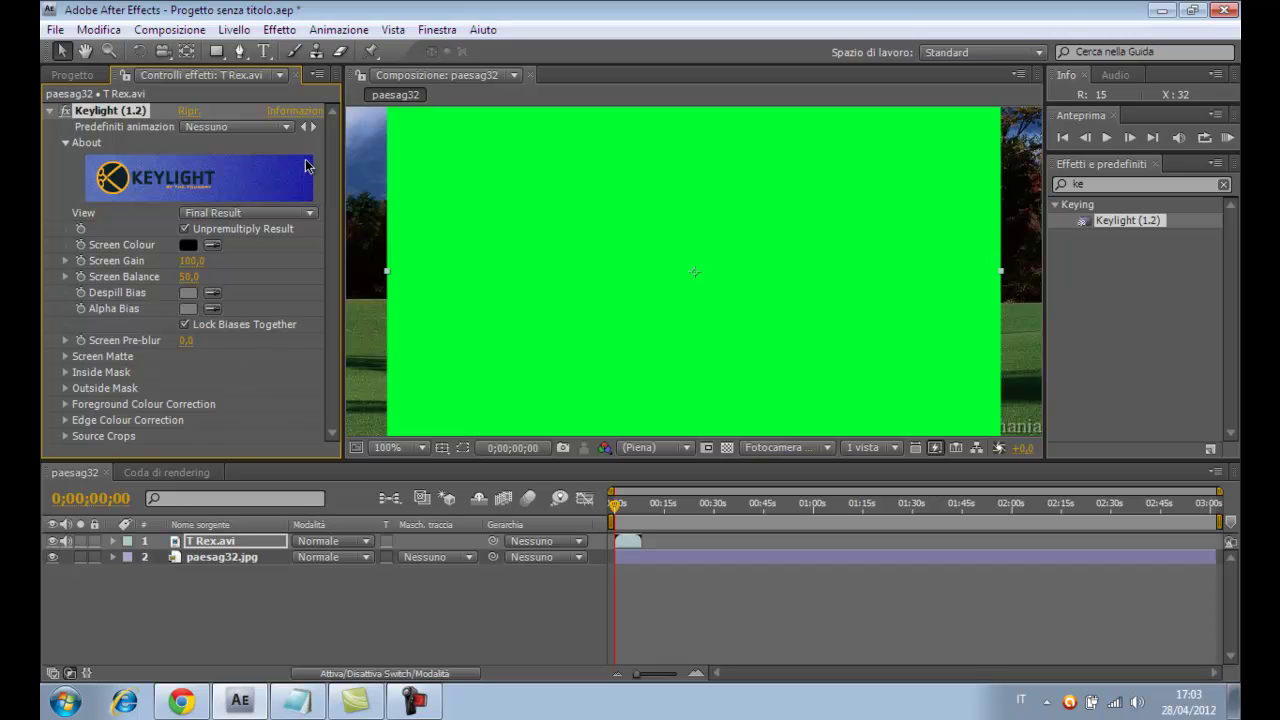
pyautogui.click(300, 695)
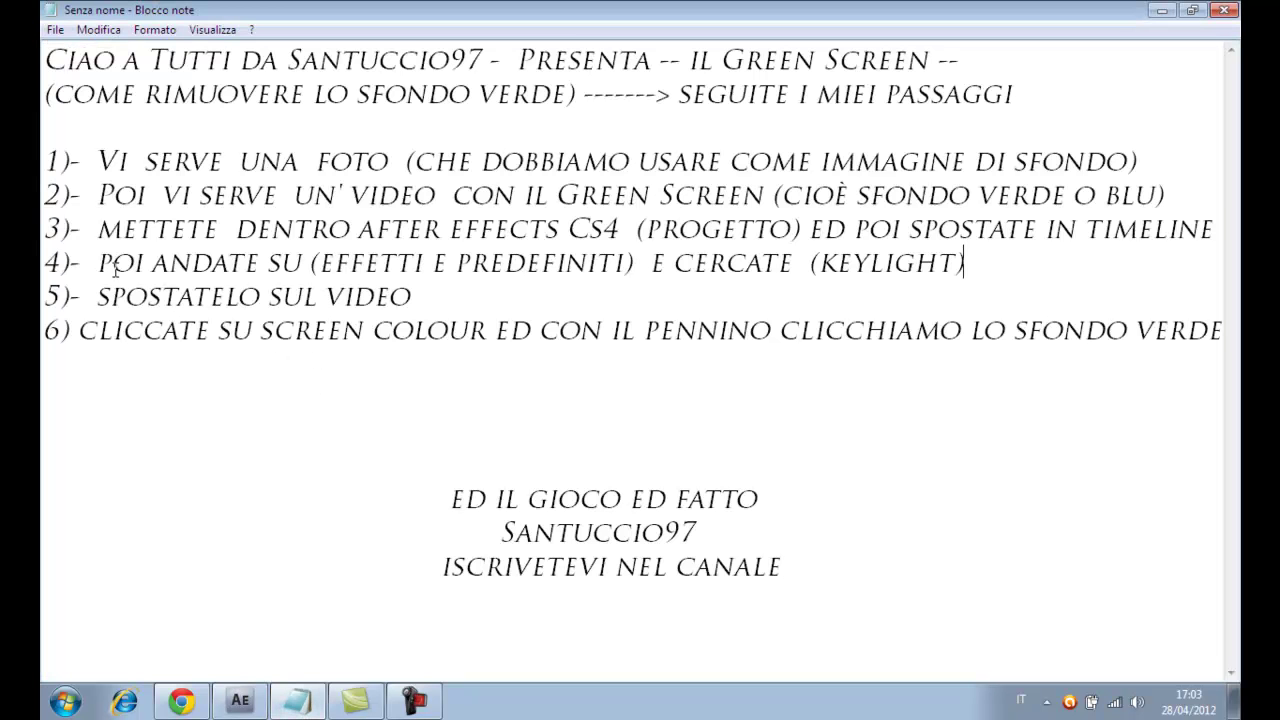
# Step: Highlight step 5 'SPOSTATELO SUL VIDEO' and step 6 'CLICCATE SU SCREEN COLOUR' in the notes
pyautogui.moveTo(100, 297); pyautogui.dragTo(410, 297)
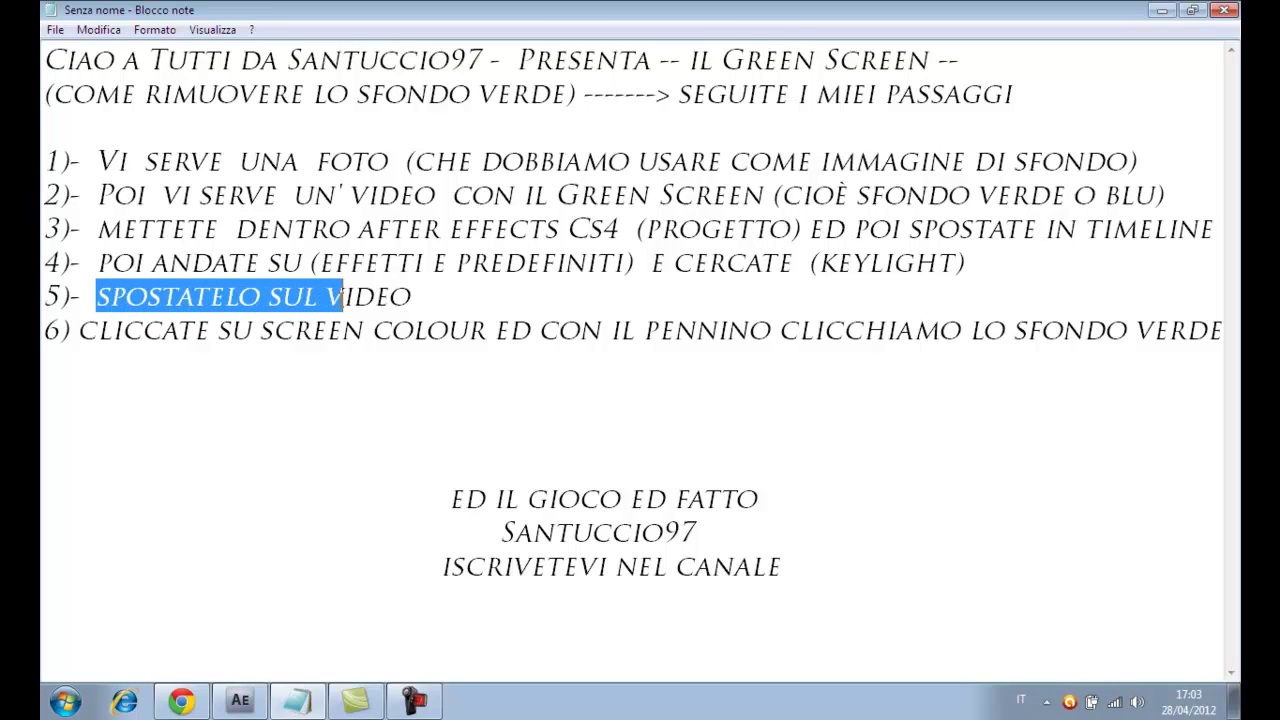
pyautogui.moveTo(94, 330); pyautogui.dragTo(294, 330)
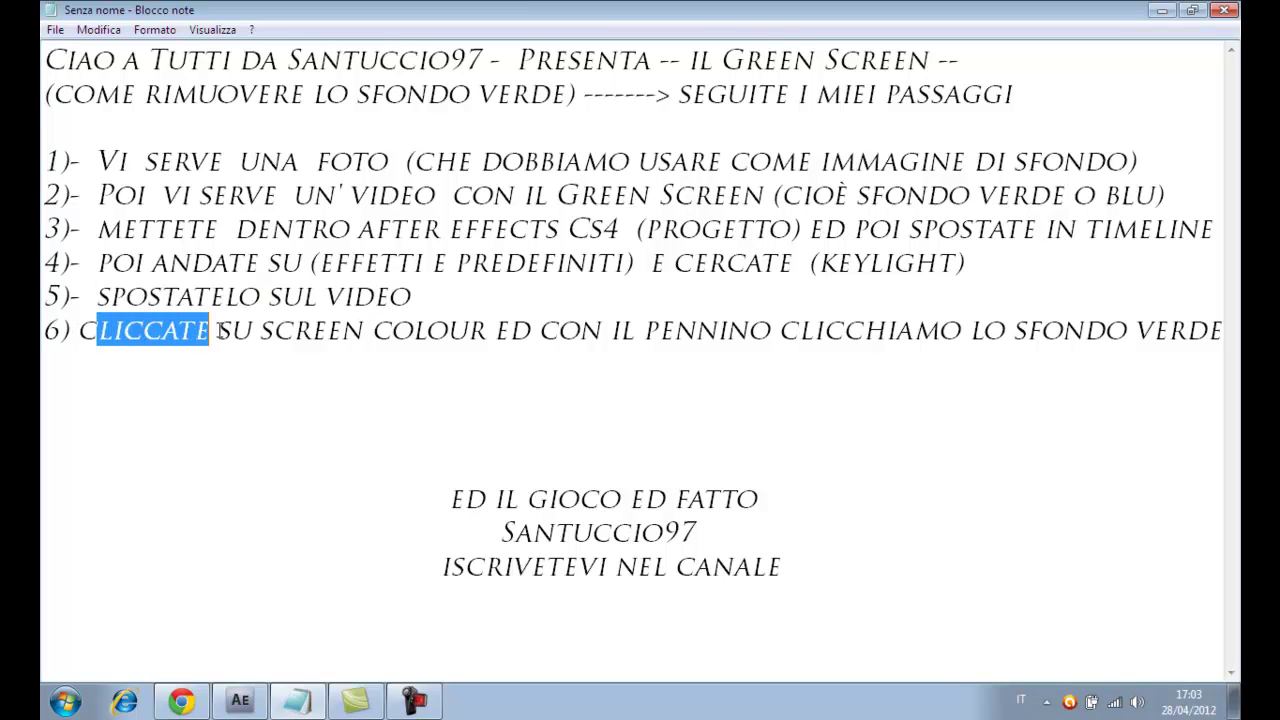
pyautogui.click(68, 330)
pyautogui.moveTo(68, 330); pyautogui.dragTo(486, 330)
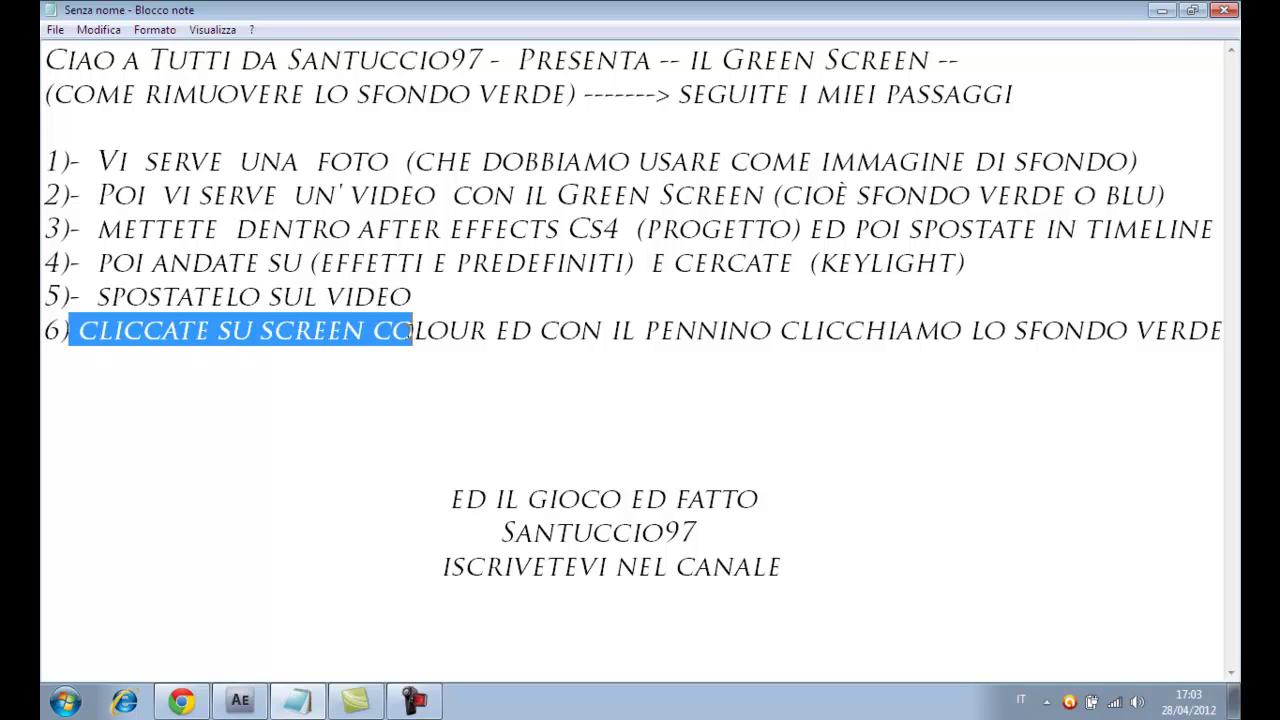
pyautogui.click(260, 330)
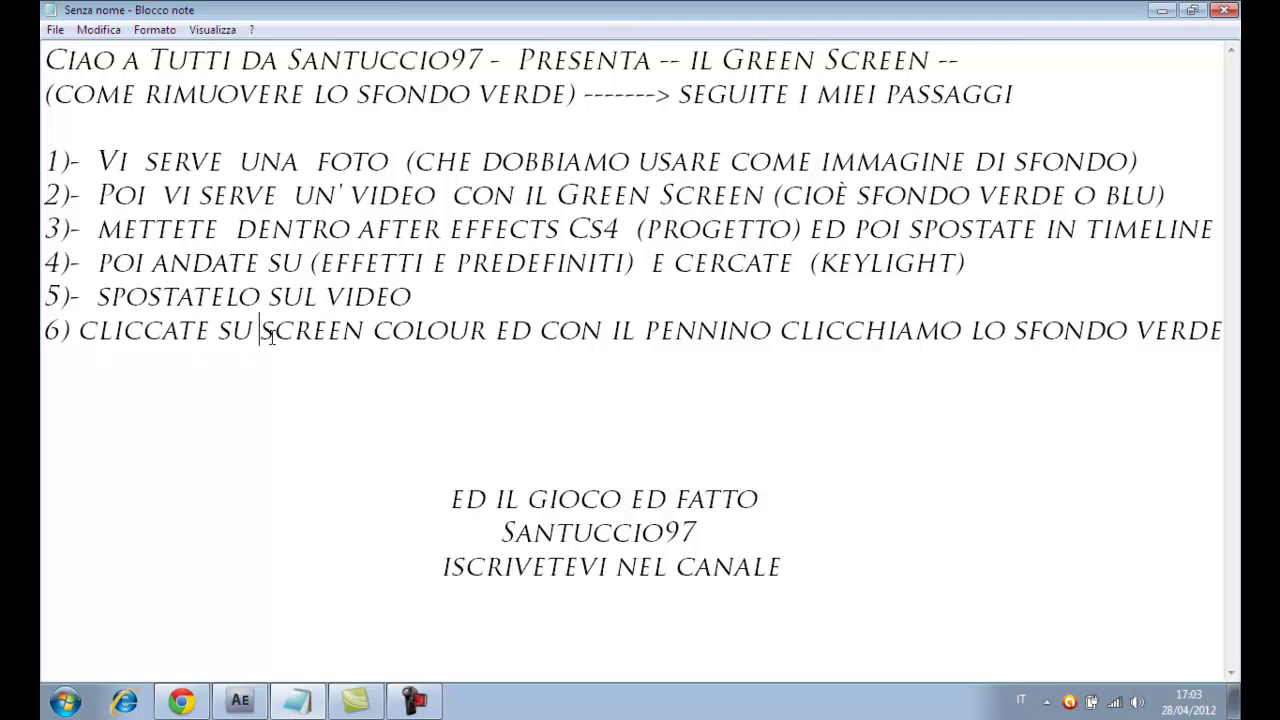
pyautogui.moveTo(270, 336); pyautogui.dragTo(943, 333)
pyautogui.moveTo(782, 333); pyautogui.dragTo(1219, 338)
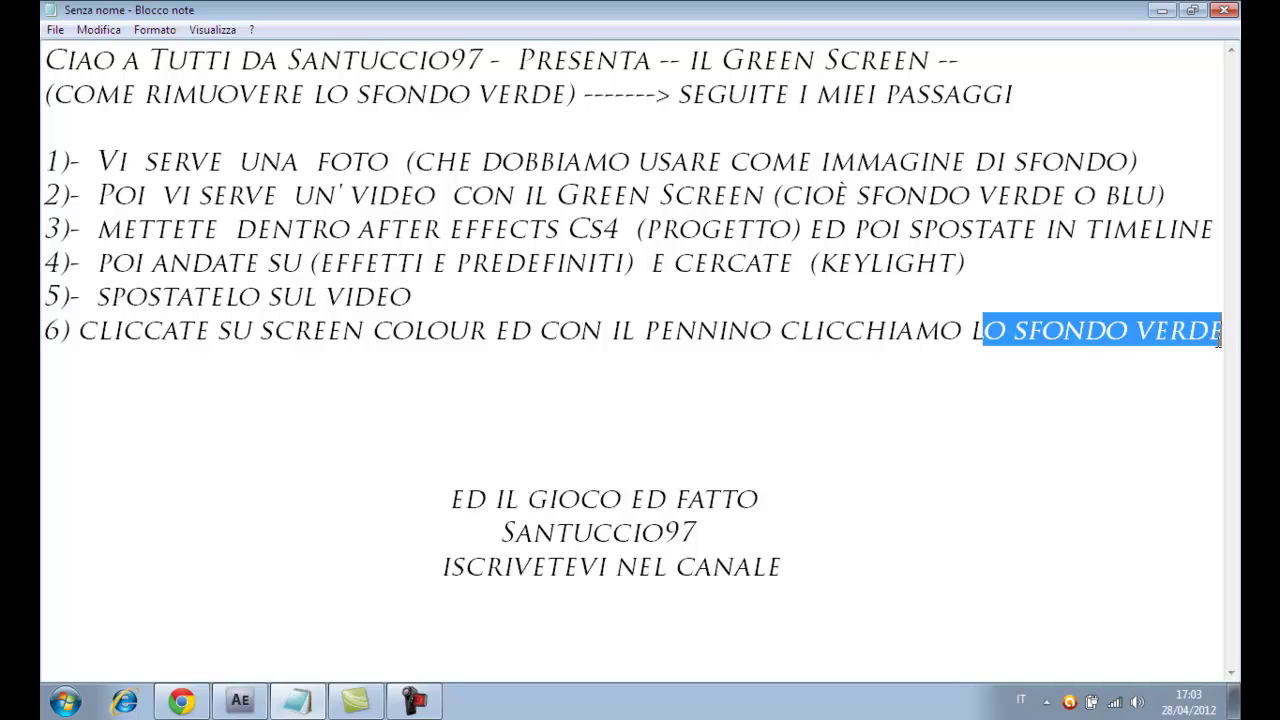
pyautogui.click(1098, 420)
pyautogui.click(1162, 10)
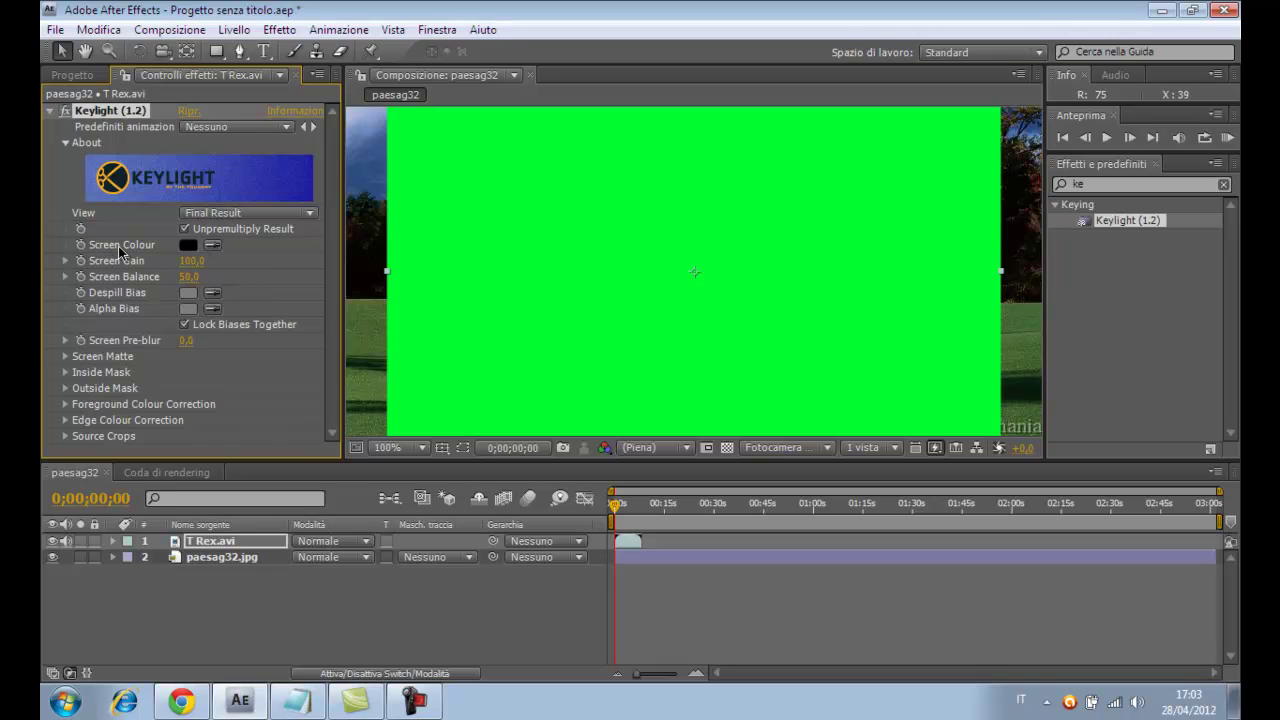
# Step: Sample the green backdrop as Keylight's Screen Colour, then highlight the notes' closing lines
pyautogui.click(212, 246)
pyautogui.click(580, 180)
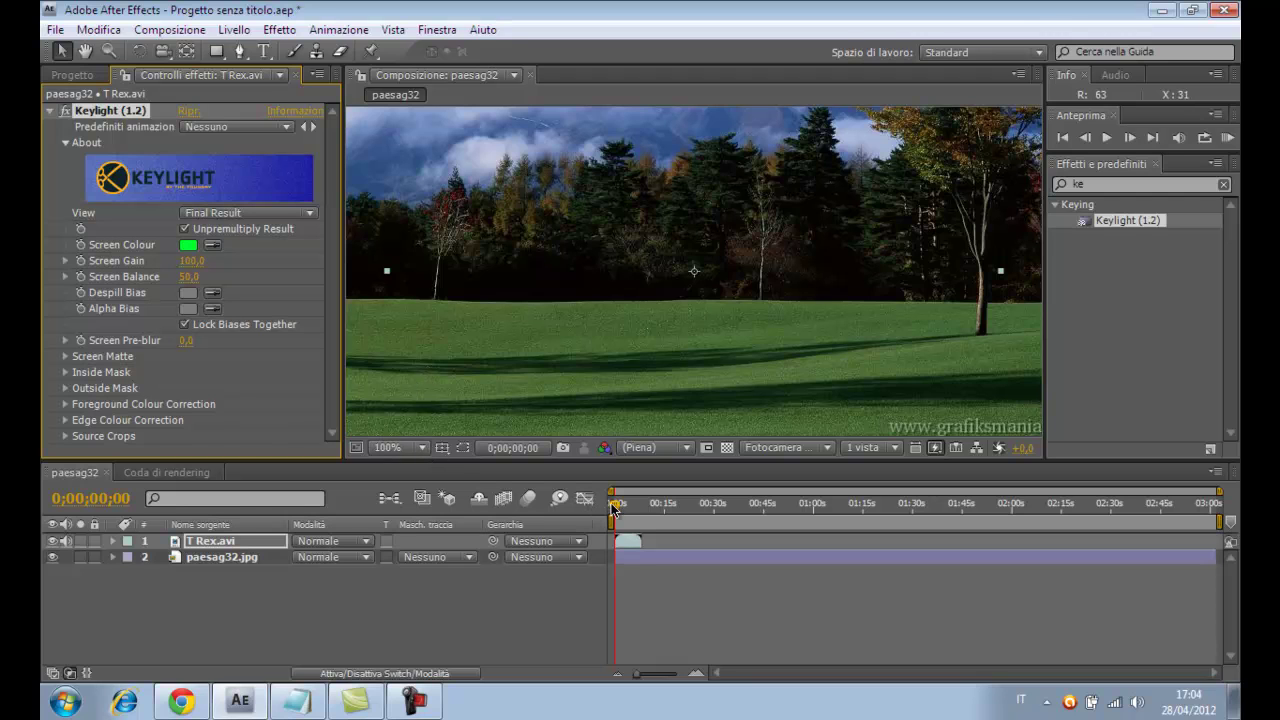
pyautogui.click(295, 702)
pyautogui.hotkey('ctrl', 'v')
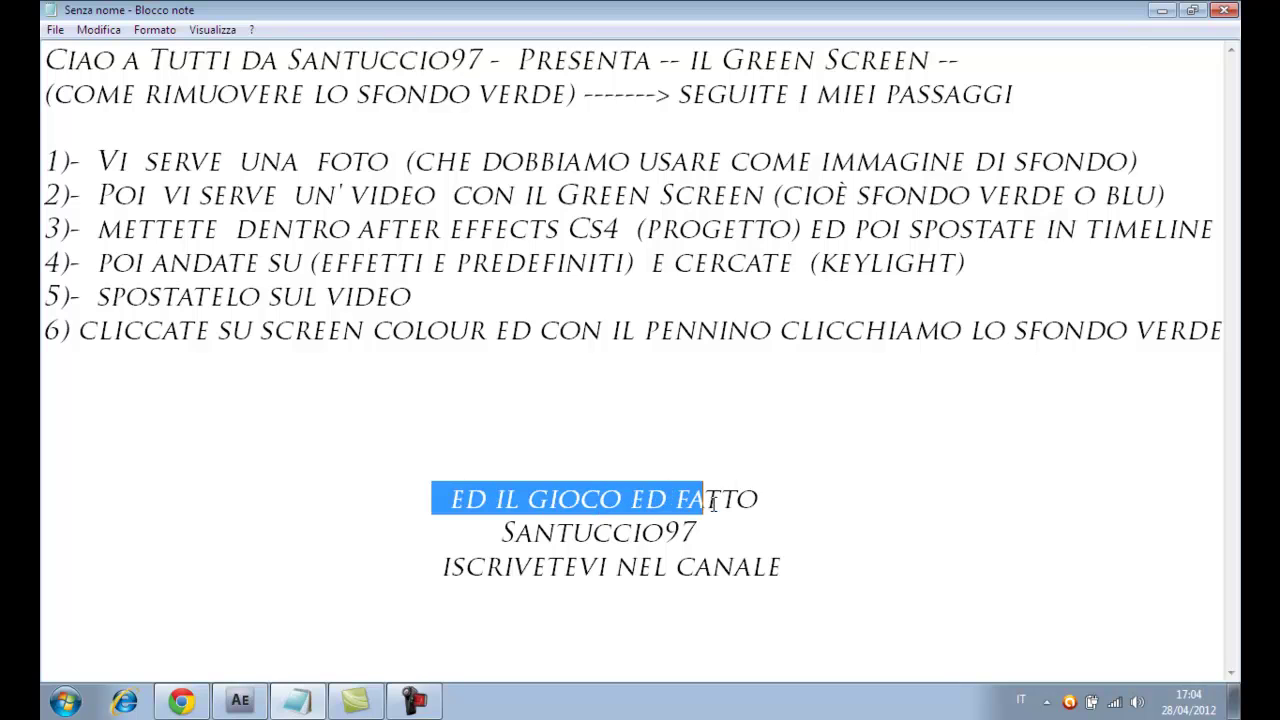
pyautogui.moveTo(437, 508); pyautogui.dragTo(758, 500)
pyautogui.moveTo(502, 533); pyautogui.dragTo(714, 534)
pyautogui.moveTo(466, 556); pyautogui.dragTo(939, 550)
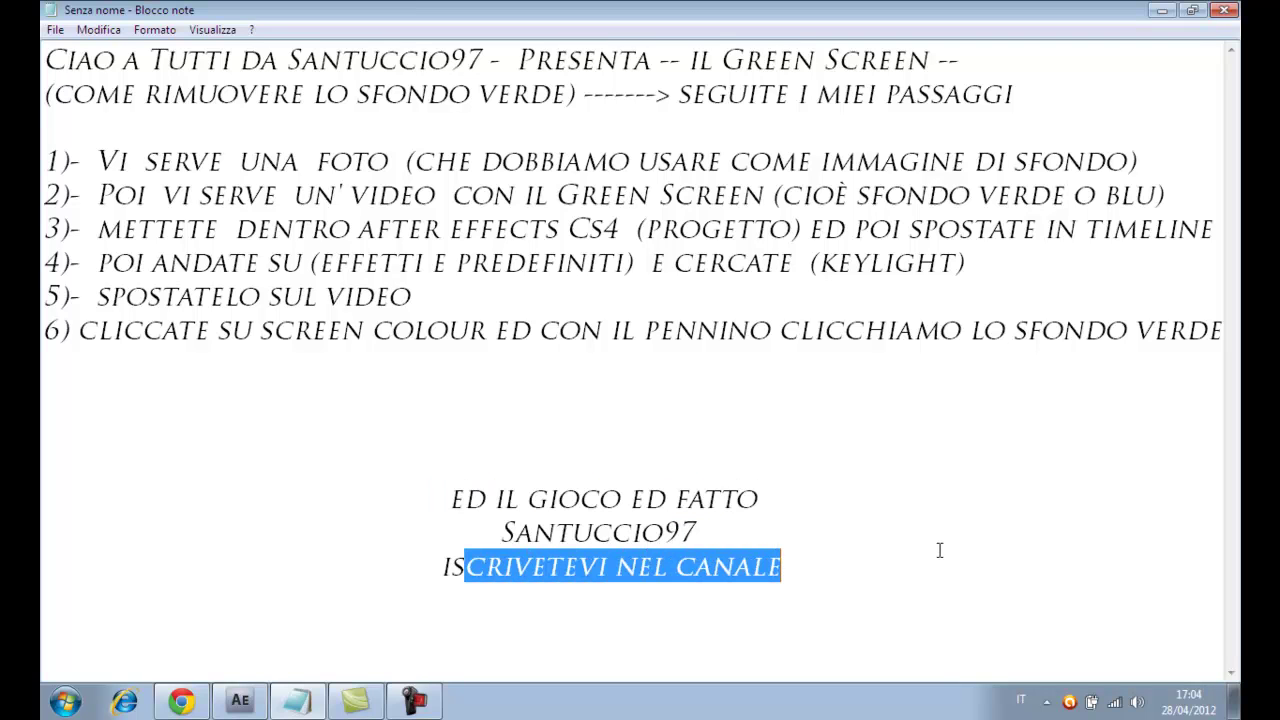
pyautogui.click(1162, 10)
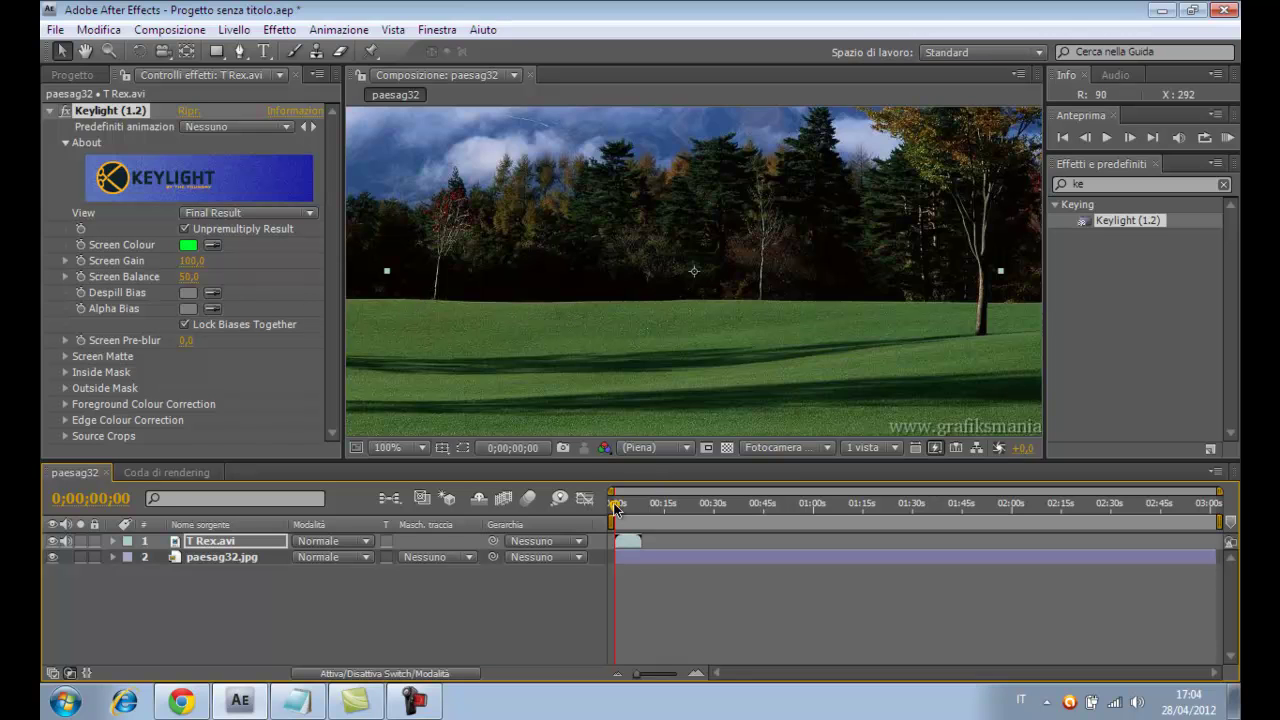
# Step: Play a preview of the keyed paesag32 composition
pyautogui.click(1228, 137)
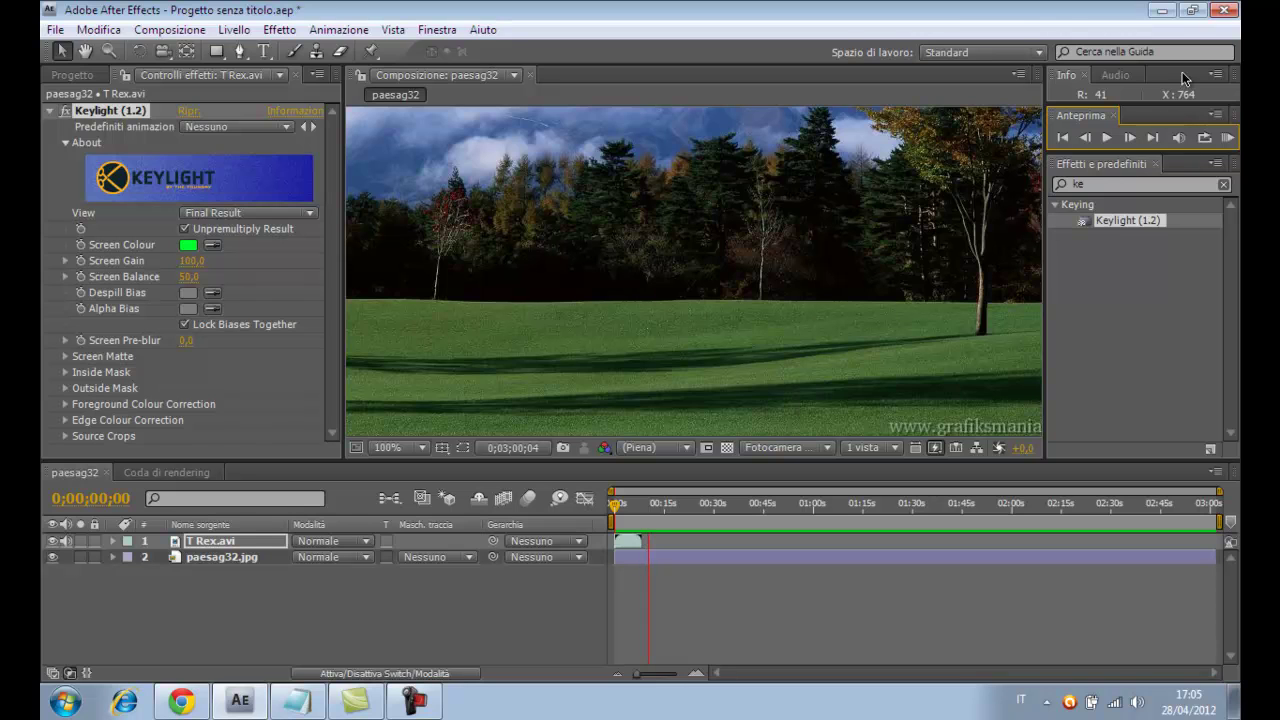
# Step: Add the closing line 'al prossimo video' at the bottom of the Notepad tutorial notes and highlight it
pyautogui.click(1162, 11)
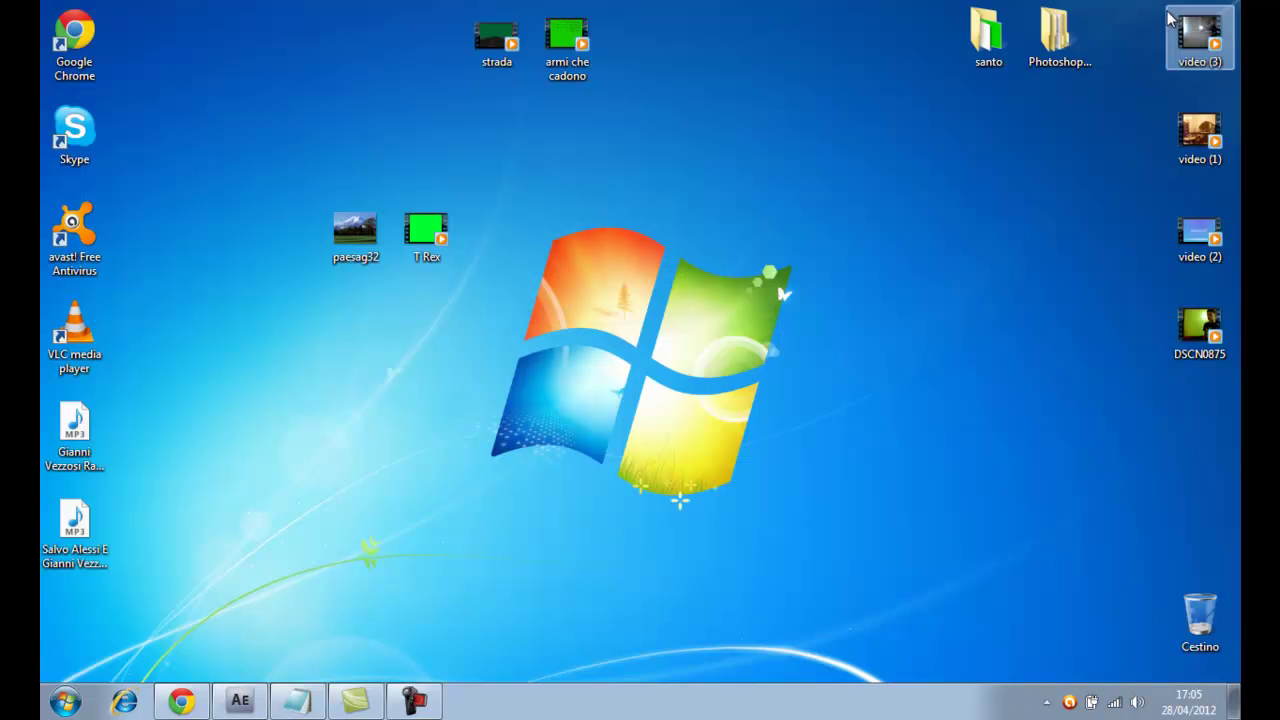
pyautogui.click(298, 703)
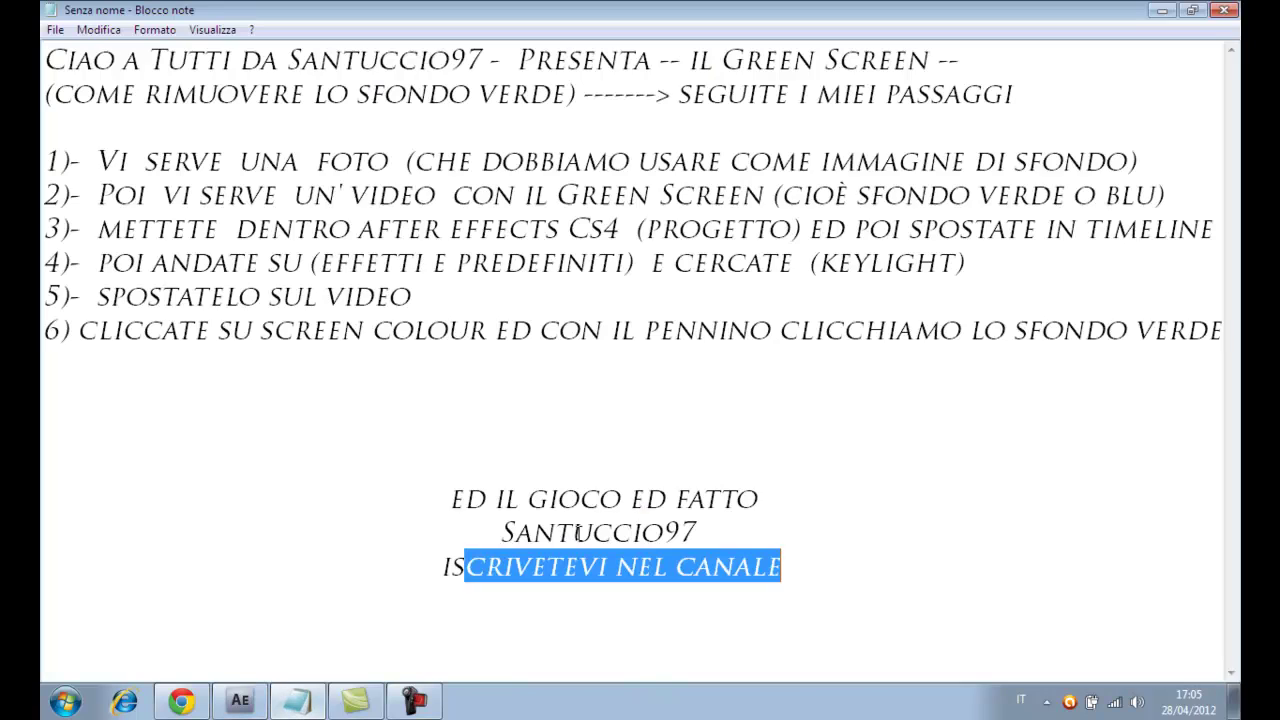
pyautogui.hotkey('ctrl', 'End')
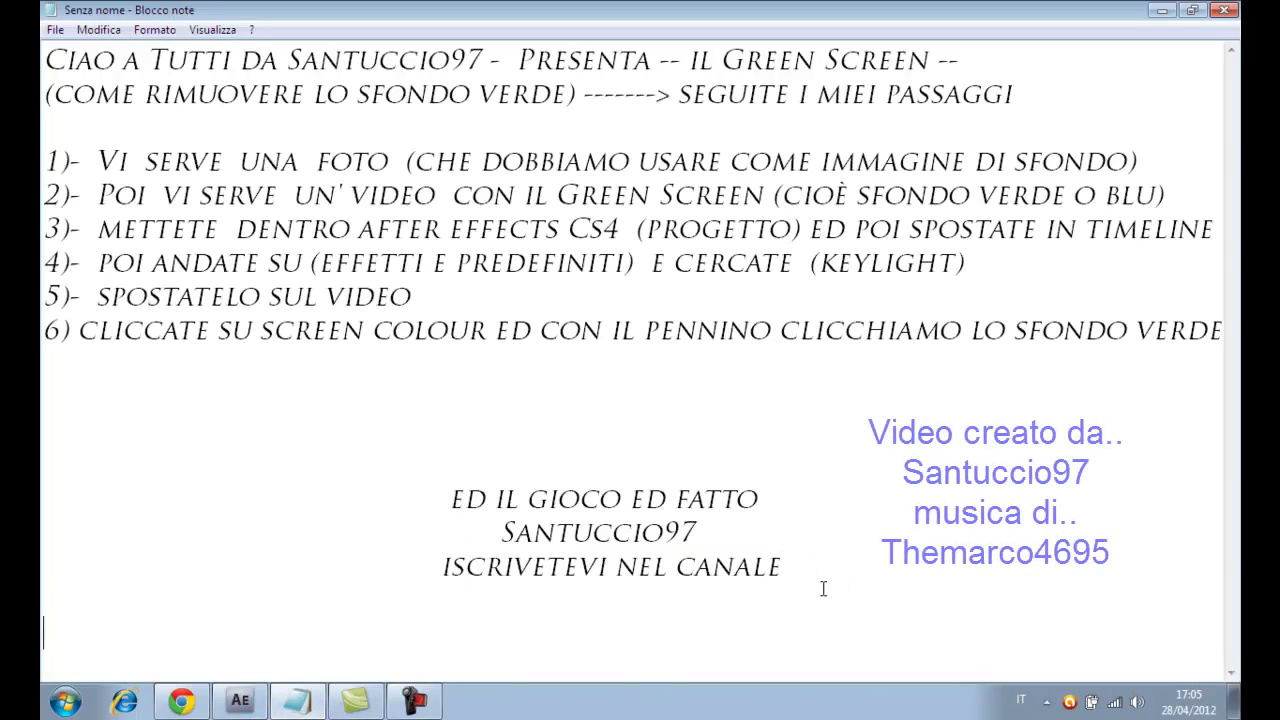
pyautogui.write('al prossimo video')
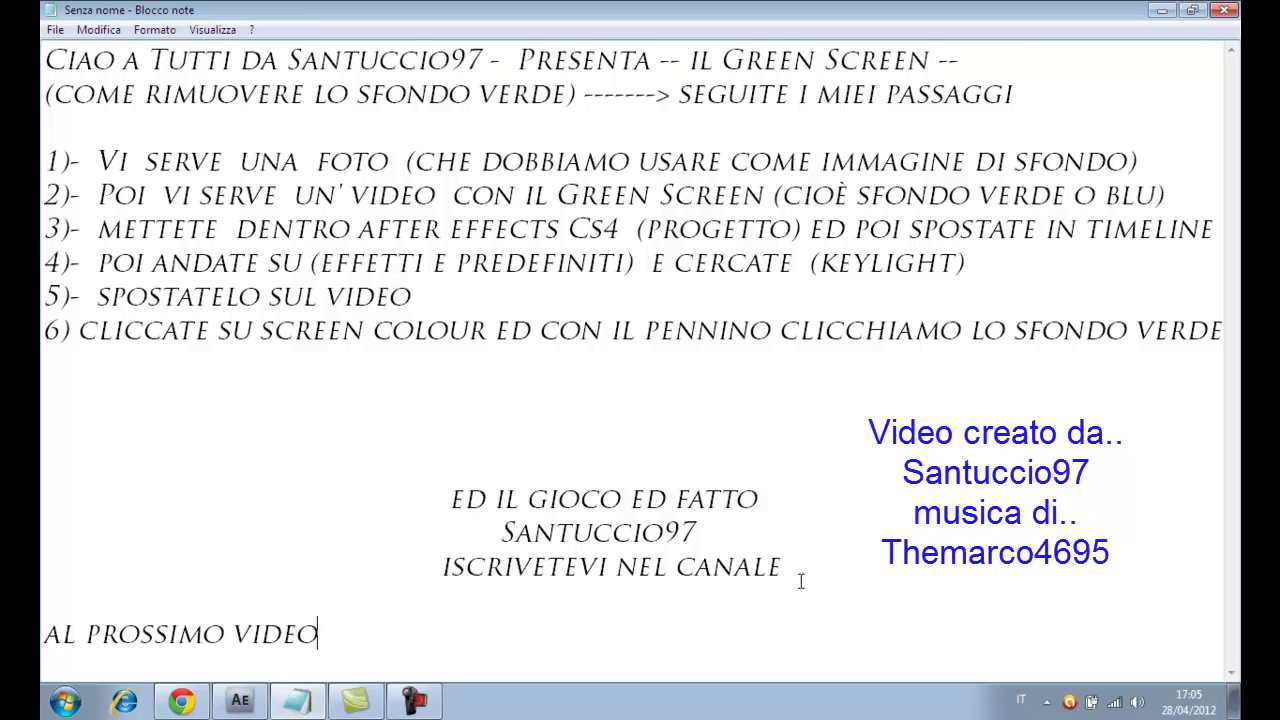
pyautogui.moveTo(318, 633); pyautogui.dragTo(67, 633)
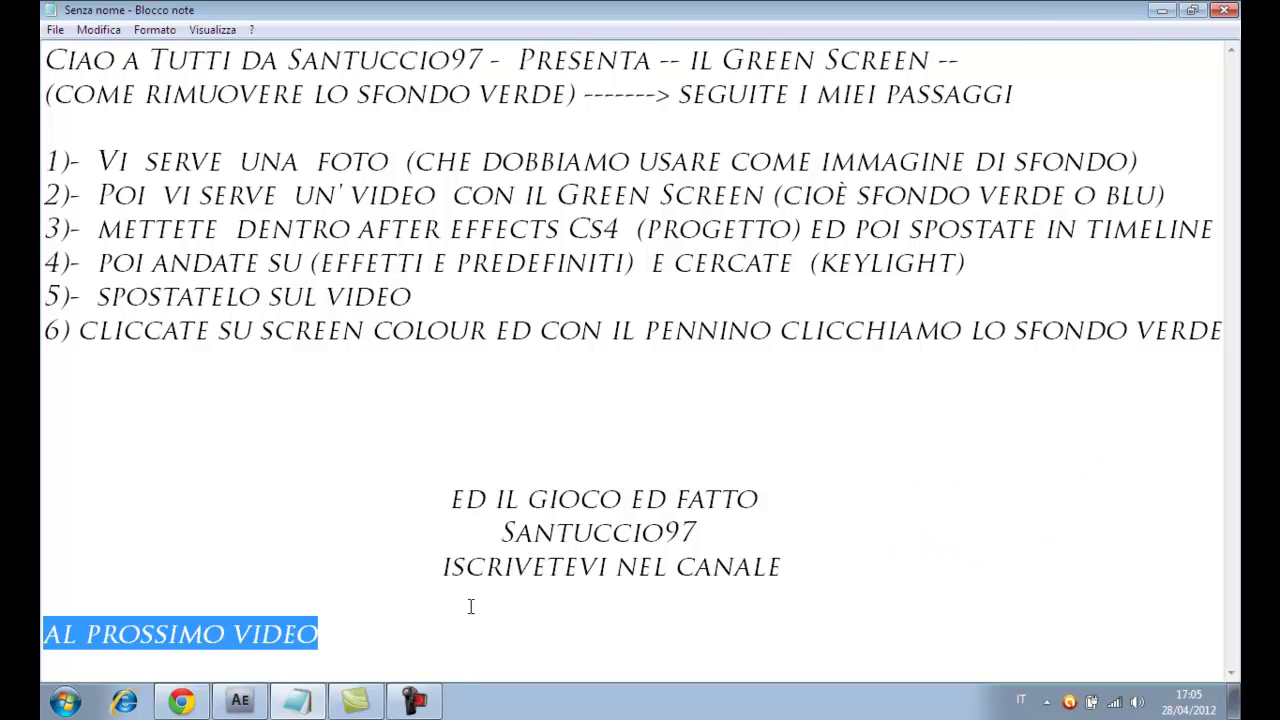
pyautogui.click(415, 702)
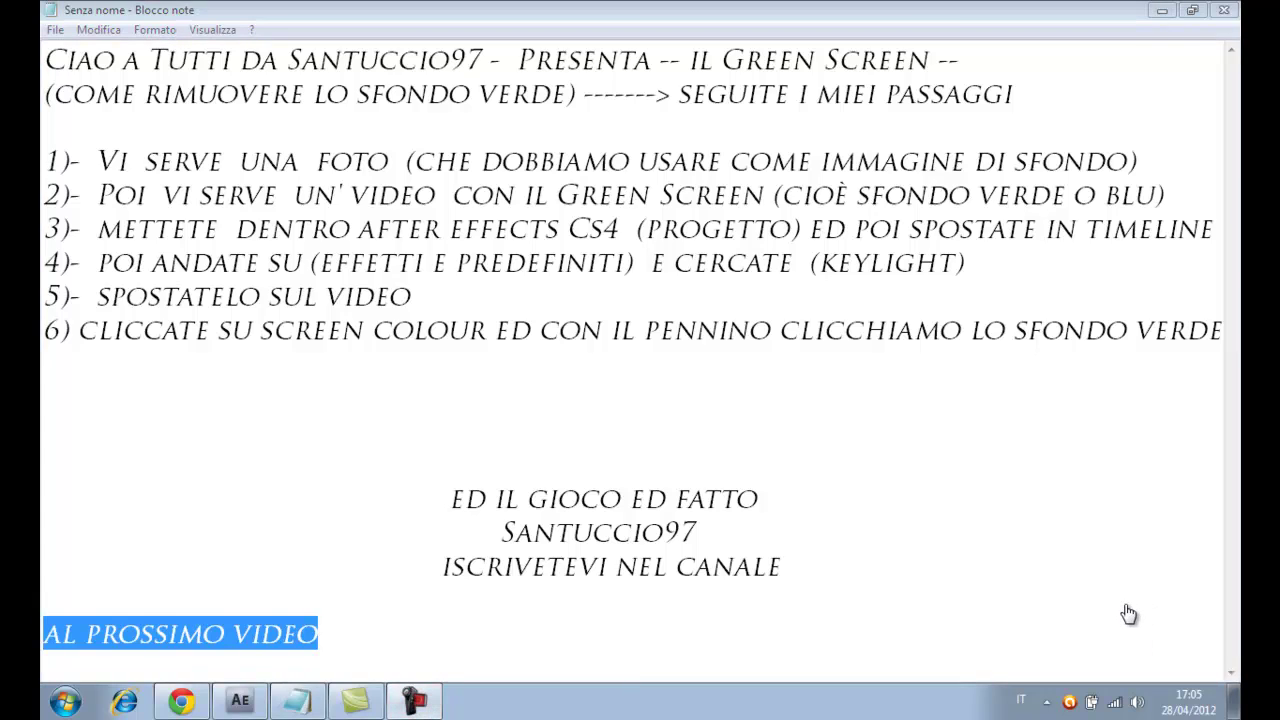